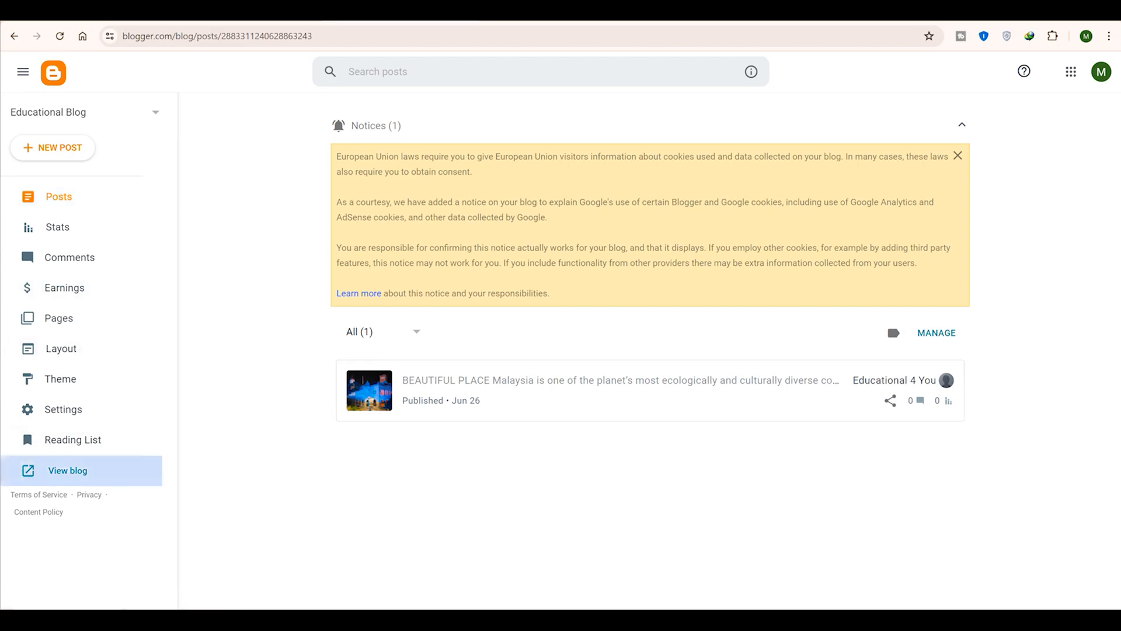
# View the live blog and the published BEAUTIFUL PLACE post, returning to the post list after each
pyautogui.click(68, 470)
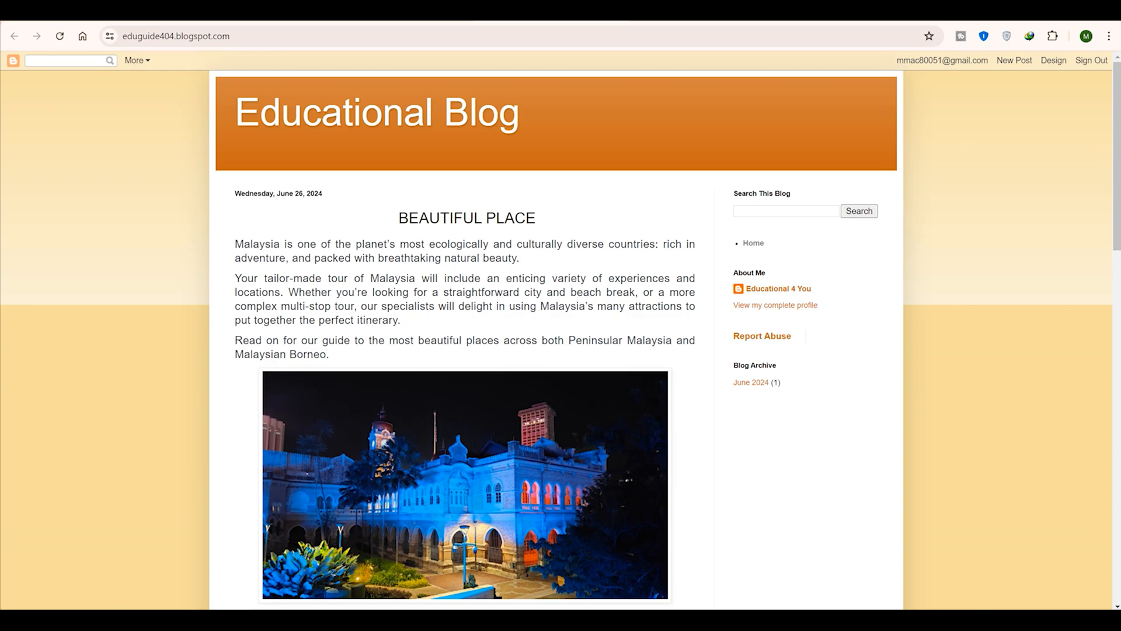
pyautogui.scroll(-5, 465, 338)
pyautogui.scroll(-2, 465, 298)
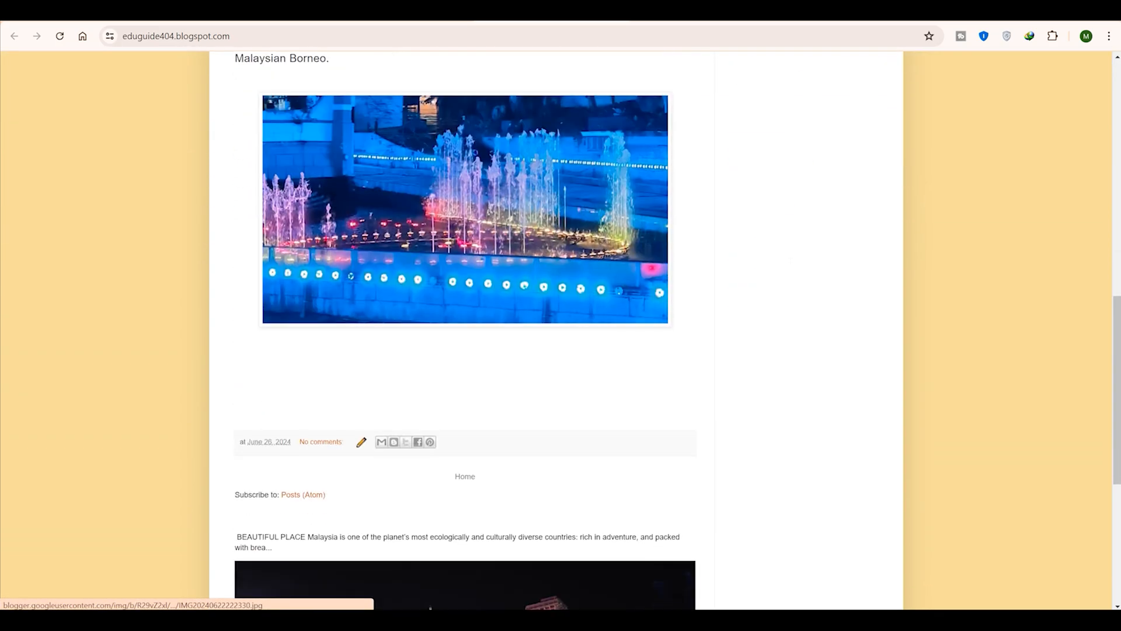
pyautogui.scroll(11, 465, 298)
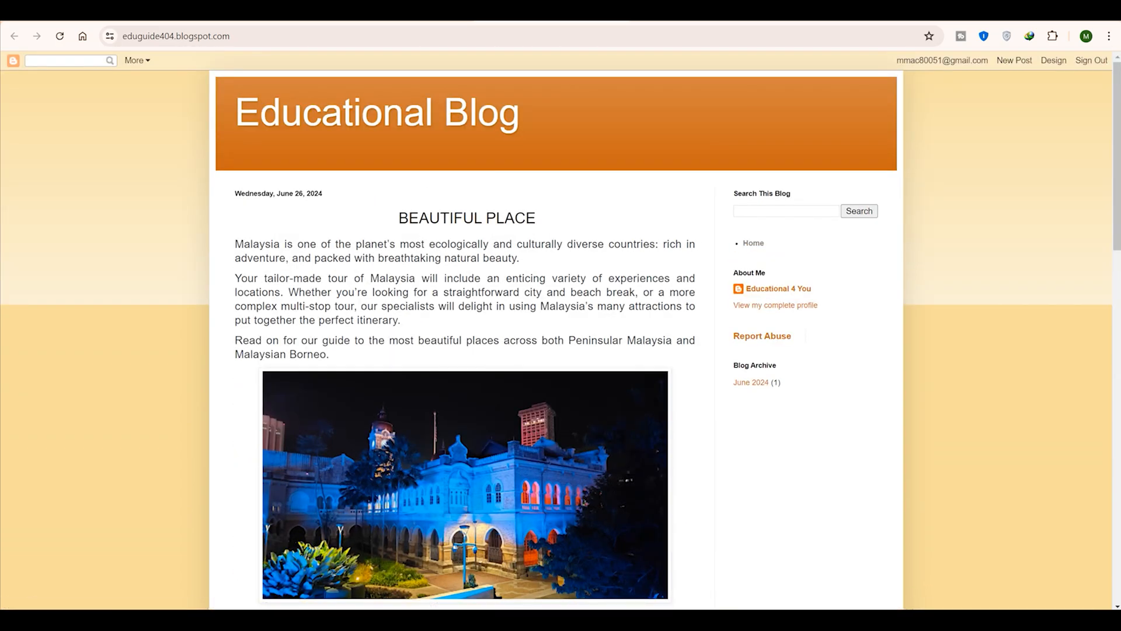
pyautogui.click(76, 11)
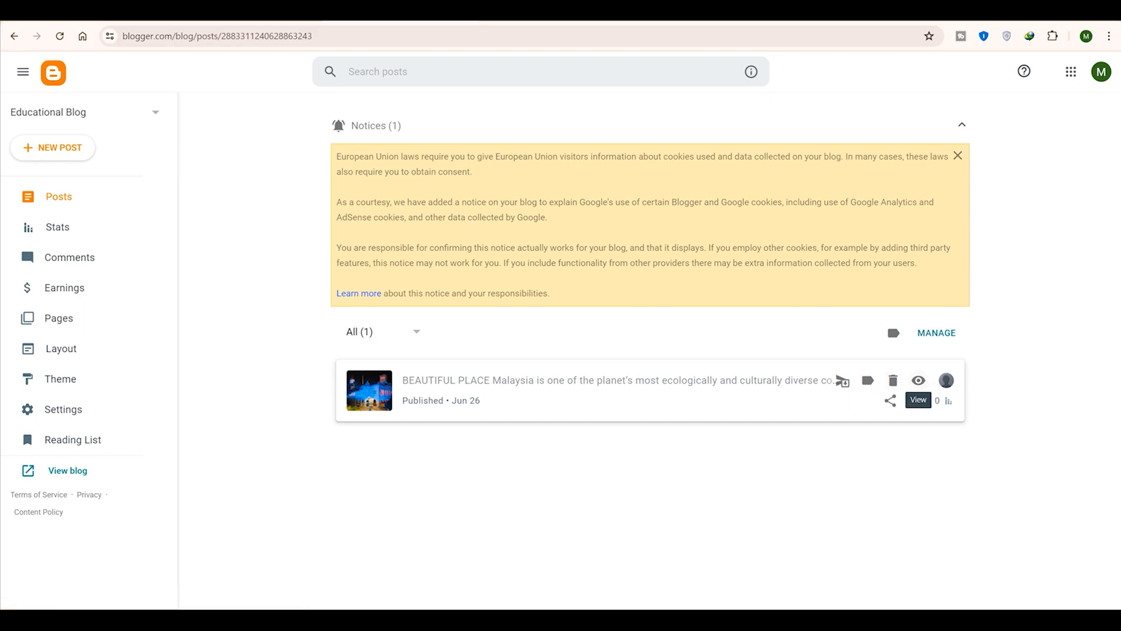
pyautogui.click(918, 380)
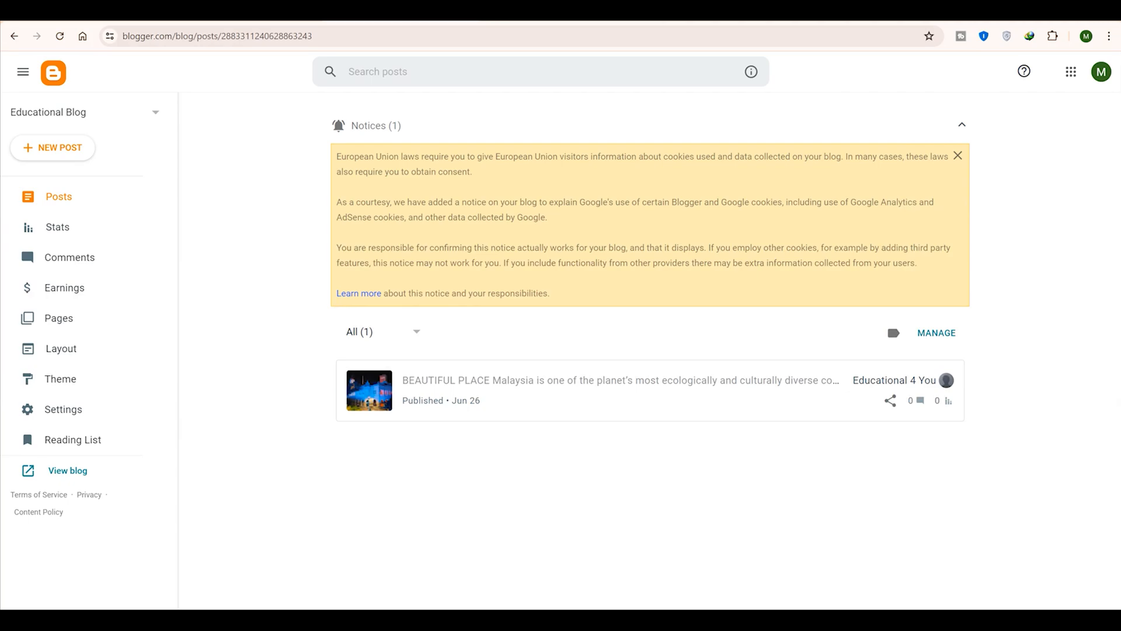
pyautogui.hotkey('ctrl', 'w')
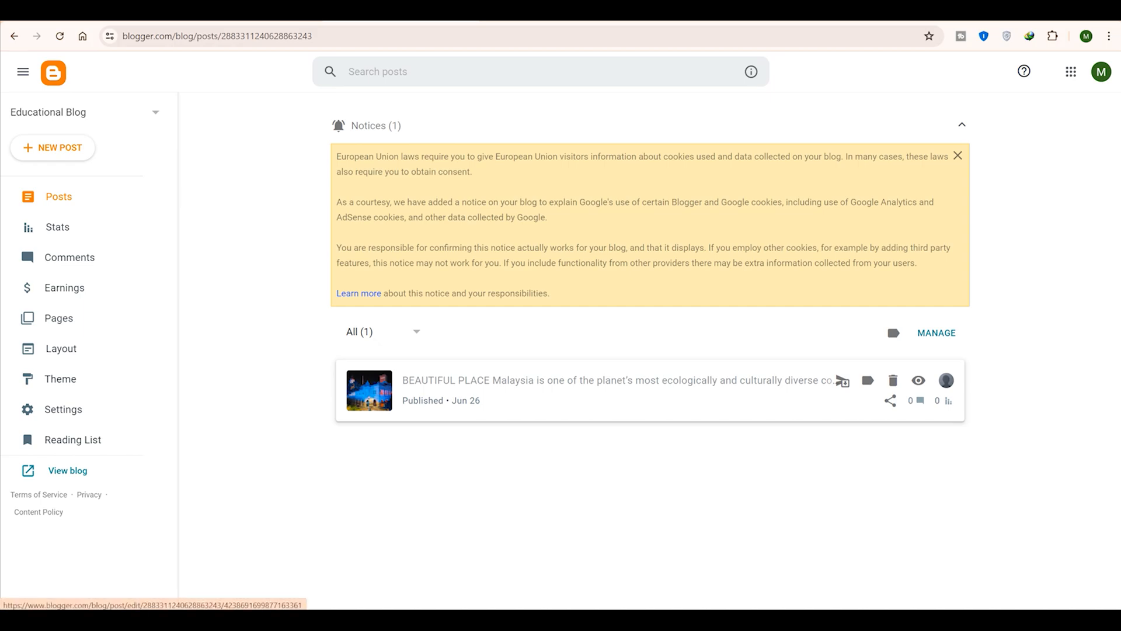
# Open the existing post for editing and title it BEAUTIFUL PLACE1, copying the wording from its heading
pyautogui.click(584, 381)
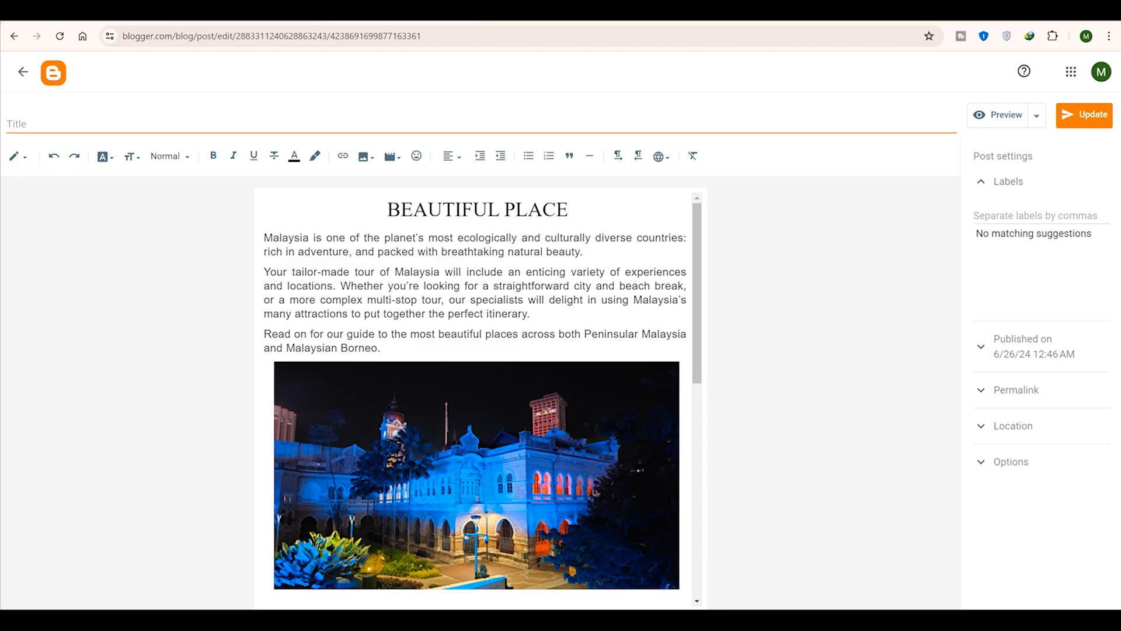
pyautogui.click(17, 156)
pyautogui.click(59, 161)
pyautogui.moveTo(387, 209); pyautogui.dragTo(568, 209)
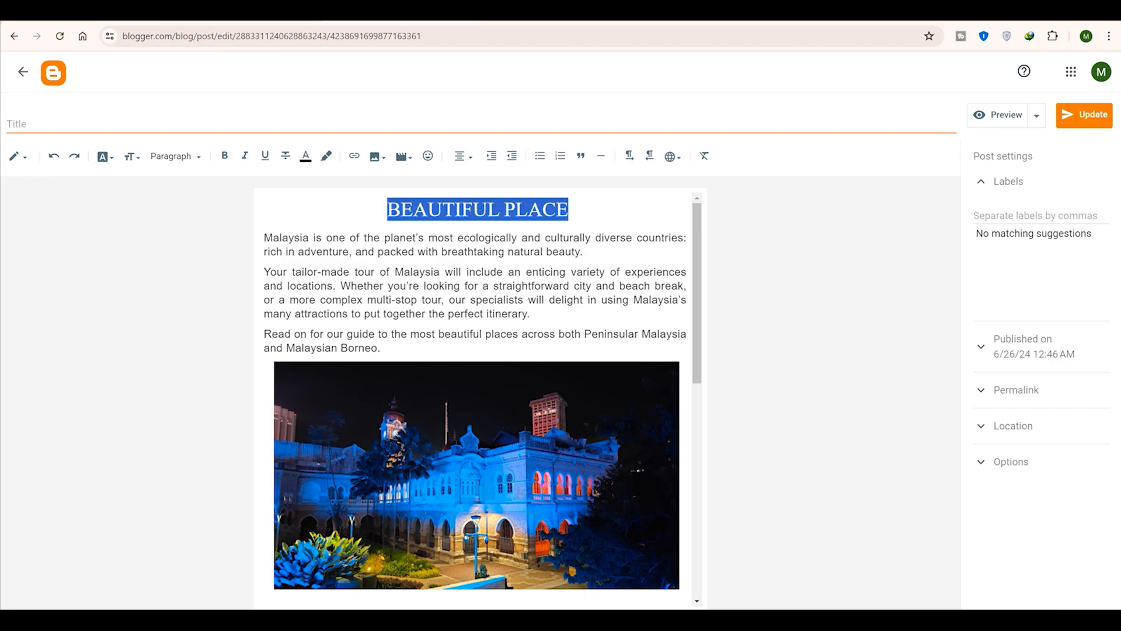
pyautogui.rightClick(543, 209)
pyautogui.click(582, 286)
pyautogui.rightClick(66, 123)
pyautogui.click(94, 247)
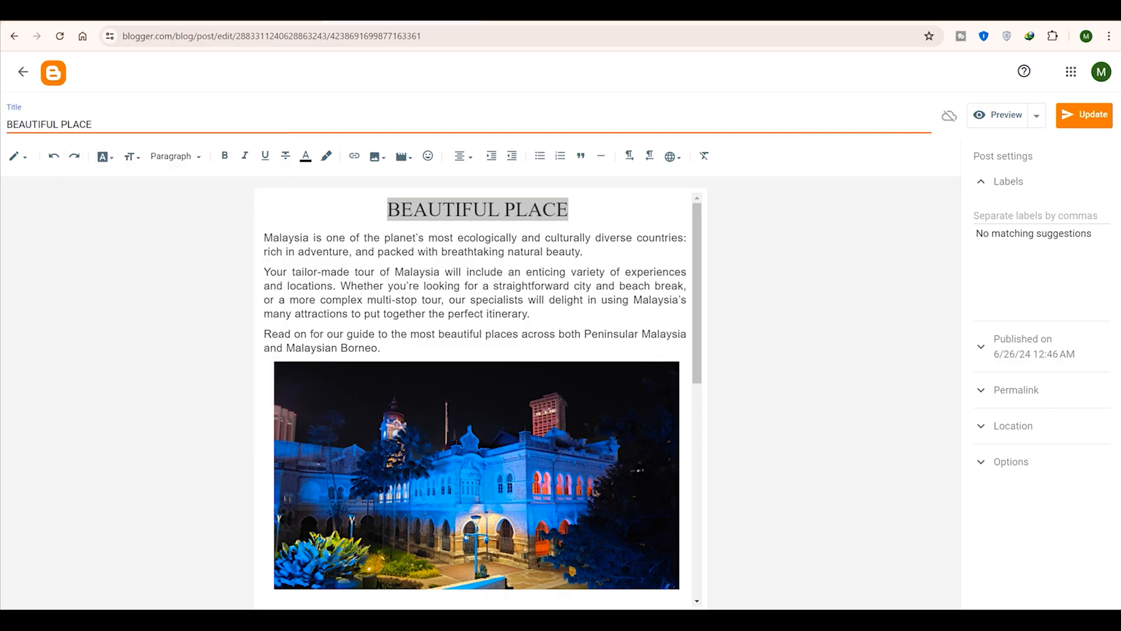
pyautogui.write('1')
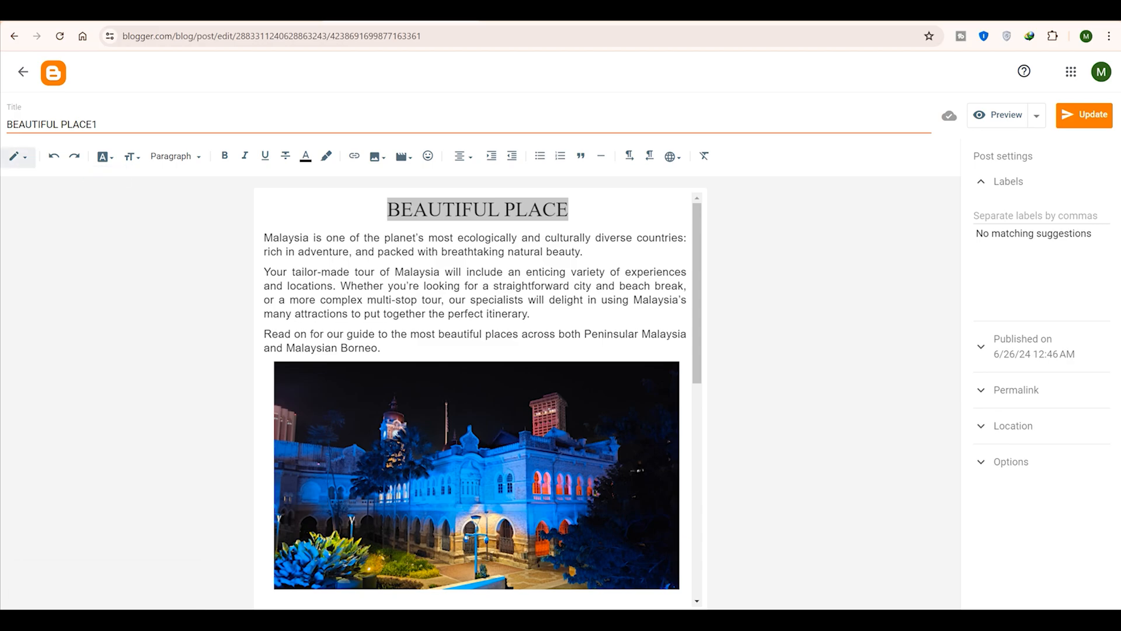
# Examine the post's full HTML source and return to the compose view
pyautogui.click(18, 157)
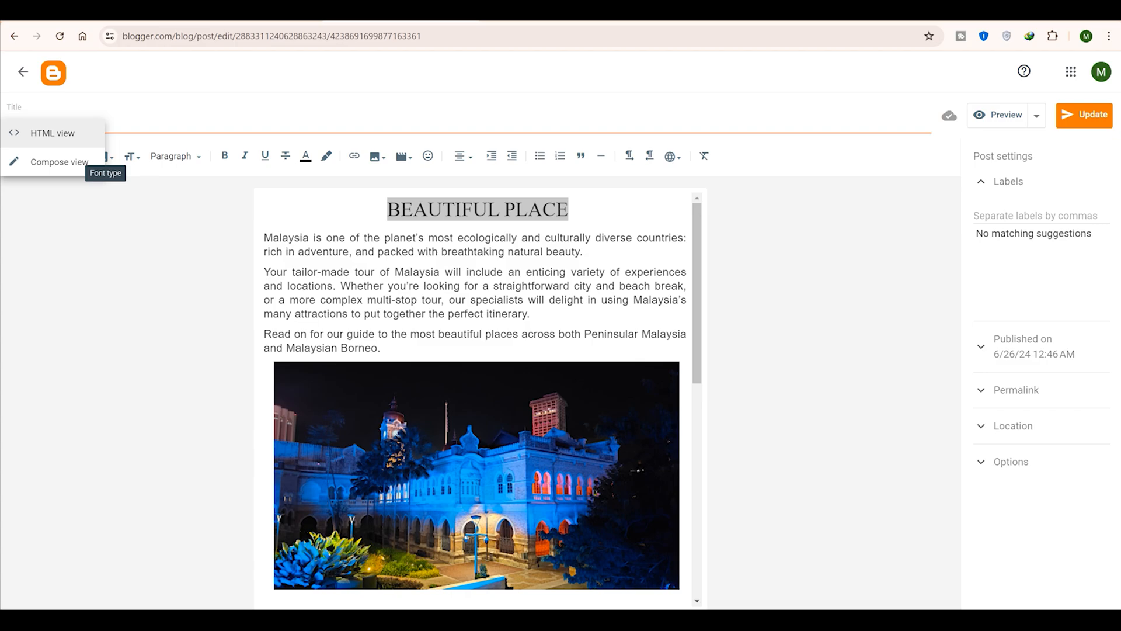
pyautogui.click(53, 133)
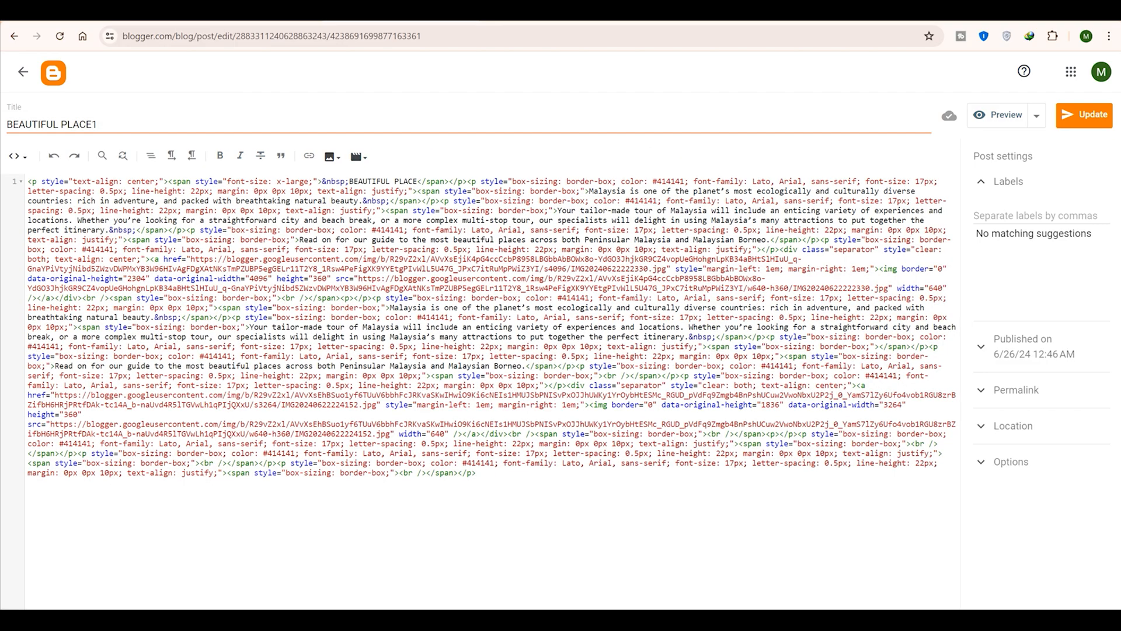
pyautogui.moveTo(476, 473); pyautogui.dragTo(28, 181)
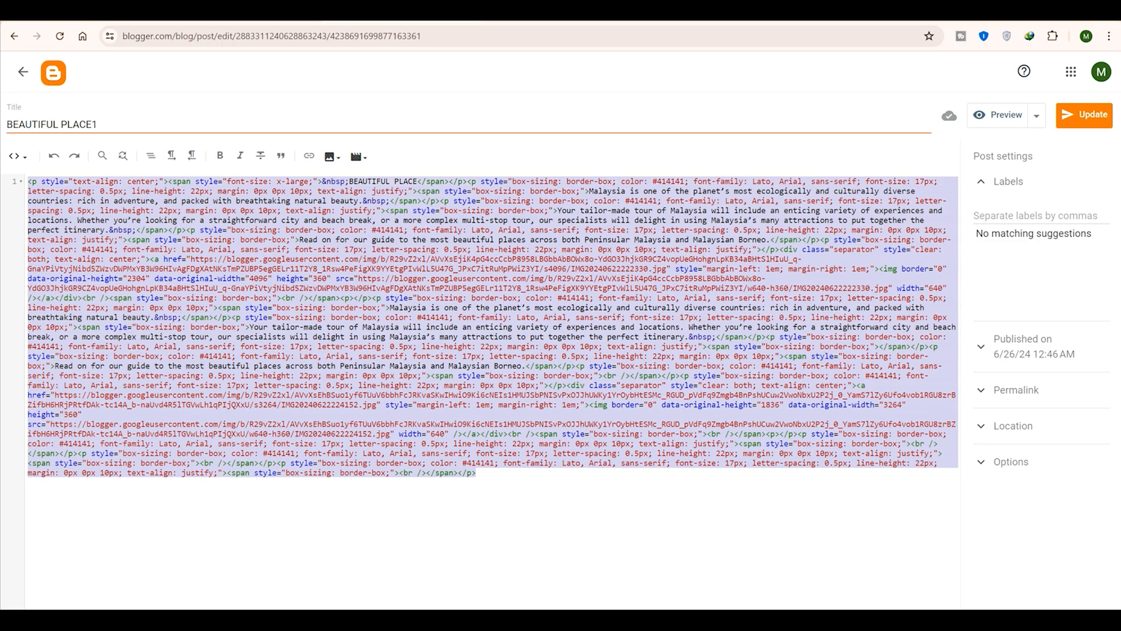
pyautogui.click(477, 473)
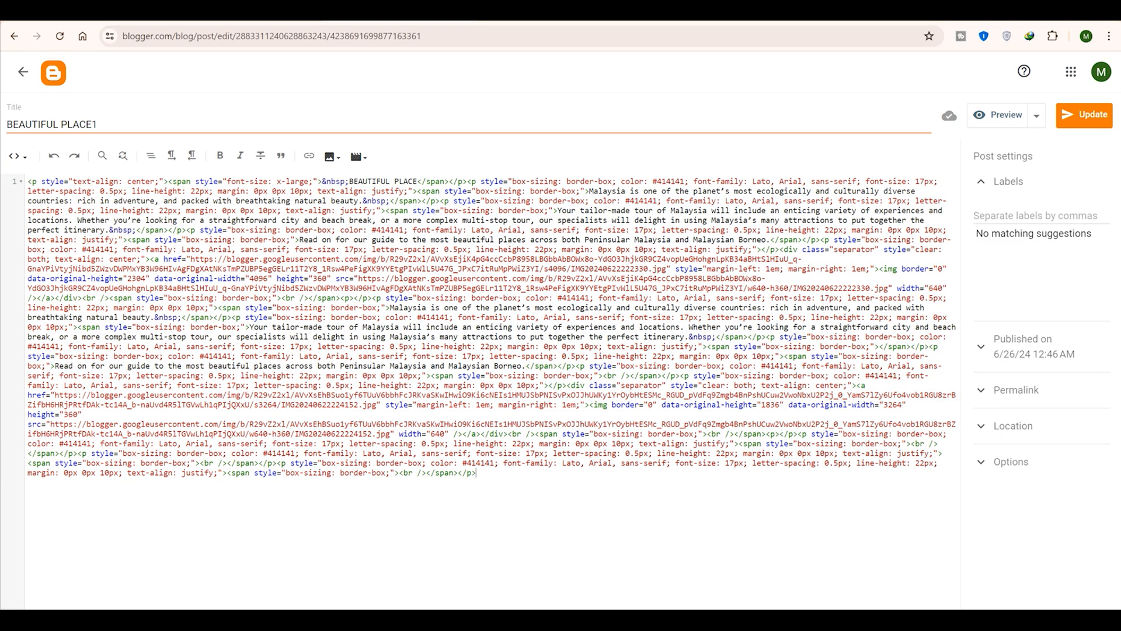
pyautogui.click(17, 156)
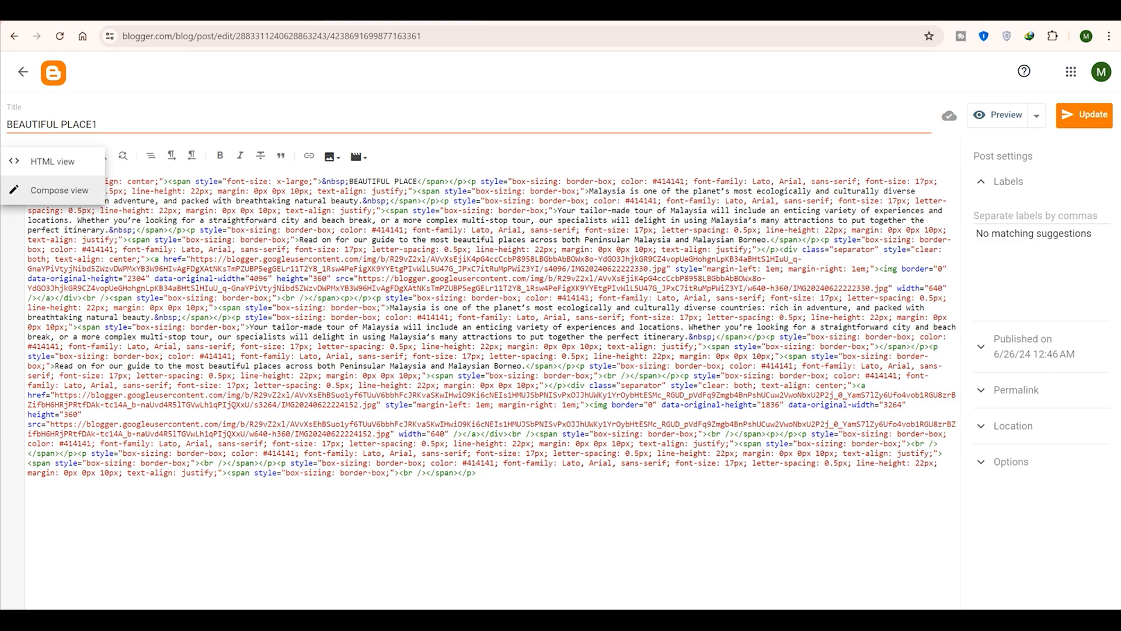
pyautogui.click(59, 189)
# Copy the complete HTML source of the BEAUTIFUL PLACE1 post and return to the post list in compose mode
pyautogui.click(17, 156)
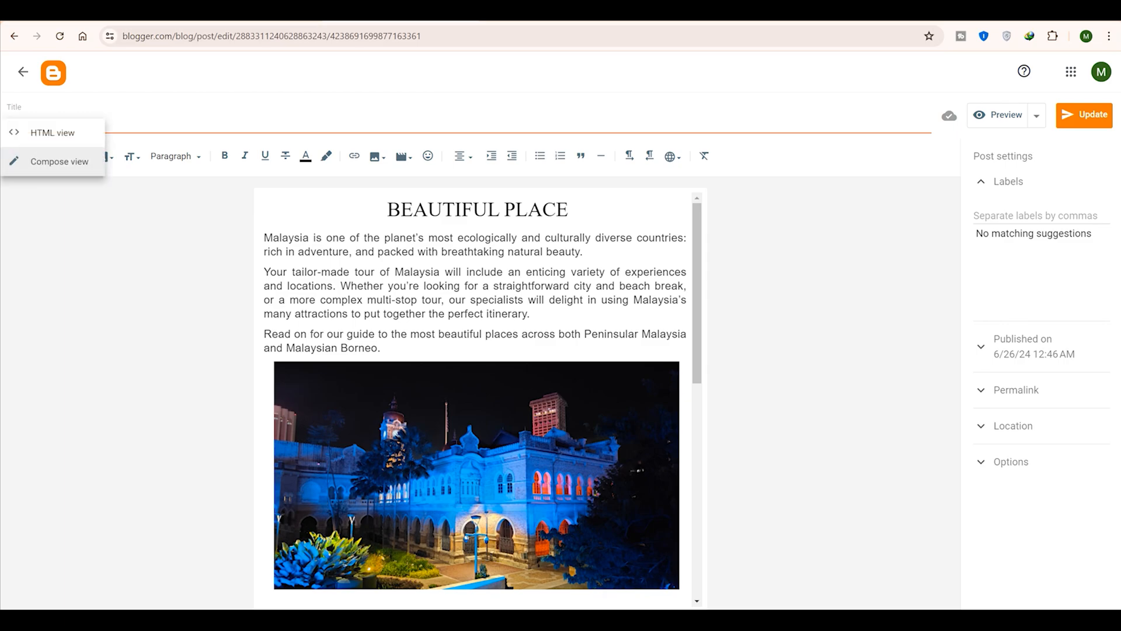
pyautogui.click(35, 131)
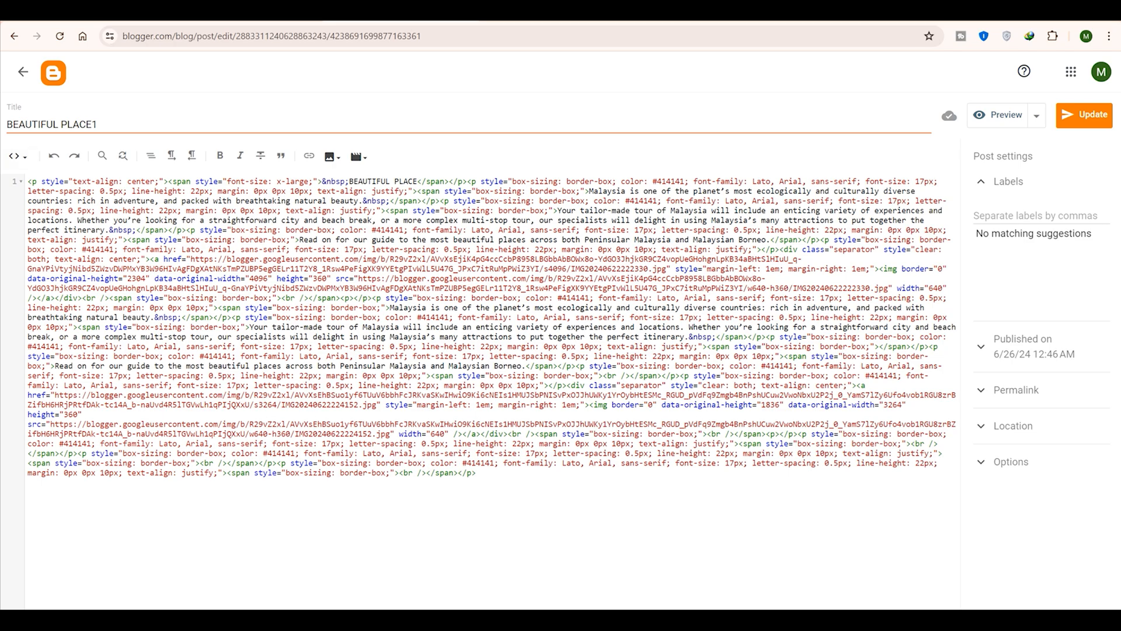
pyautogui.moveTo(476, 472); pyautogui.dragTo(28, 220)
pyautogui.click(475, 474)
pyautogui.moveTo(476, 472); pyautogui.dragTo(28, 180)
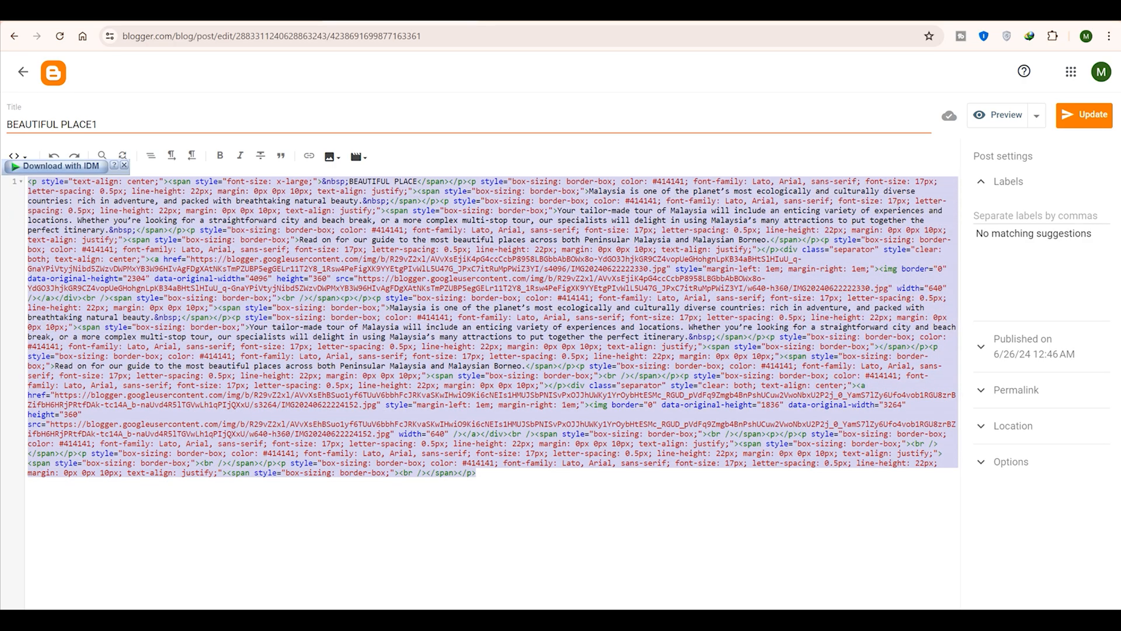
pyautogui.rightClick(37, 186)
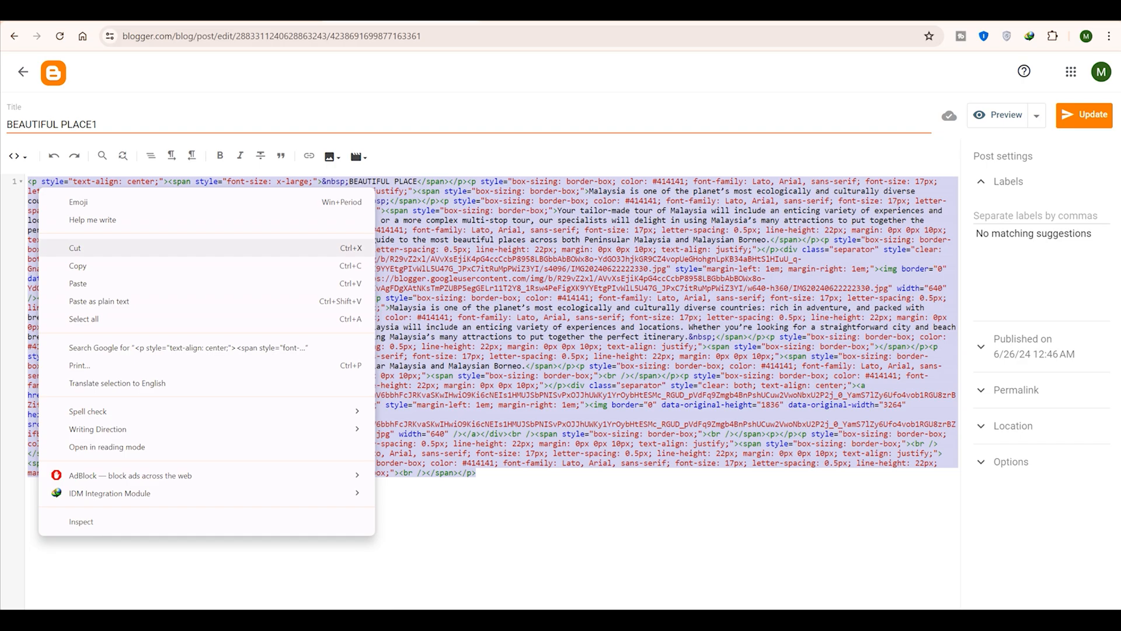
pyautogui.click(78, 266)
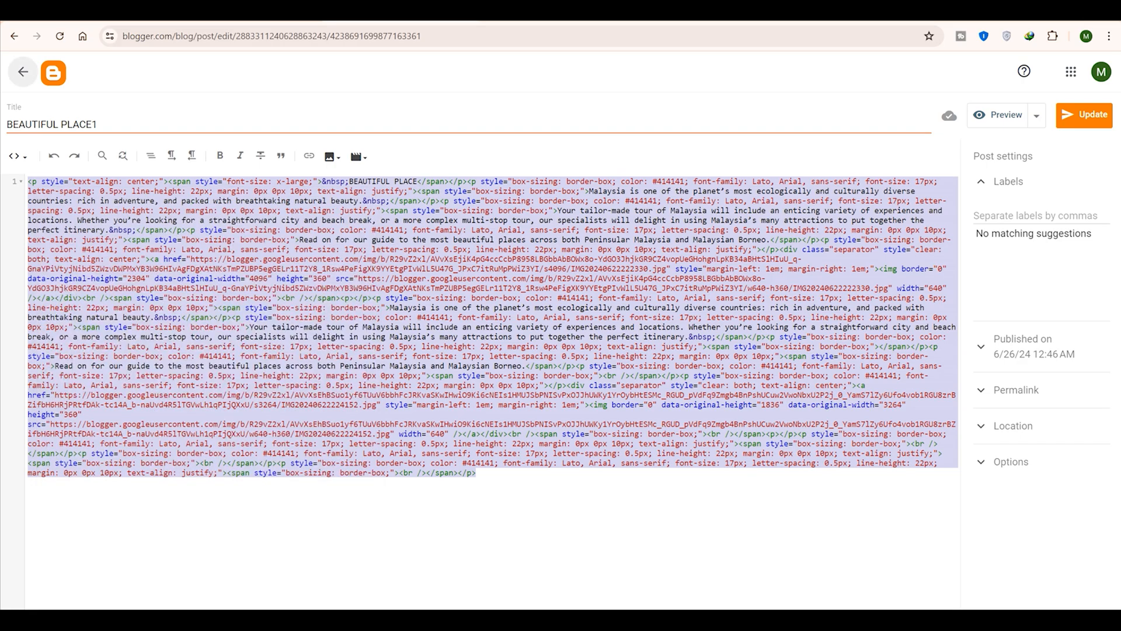
pyautogui.click(17, 156)
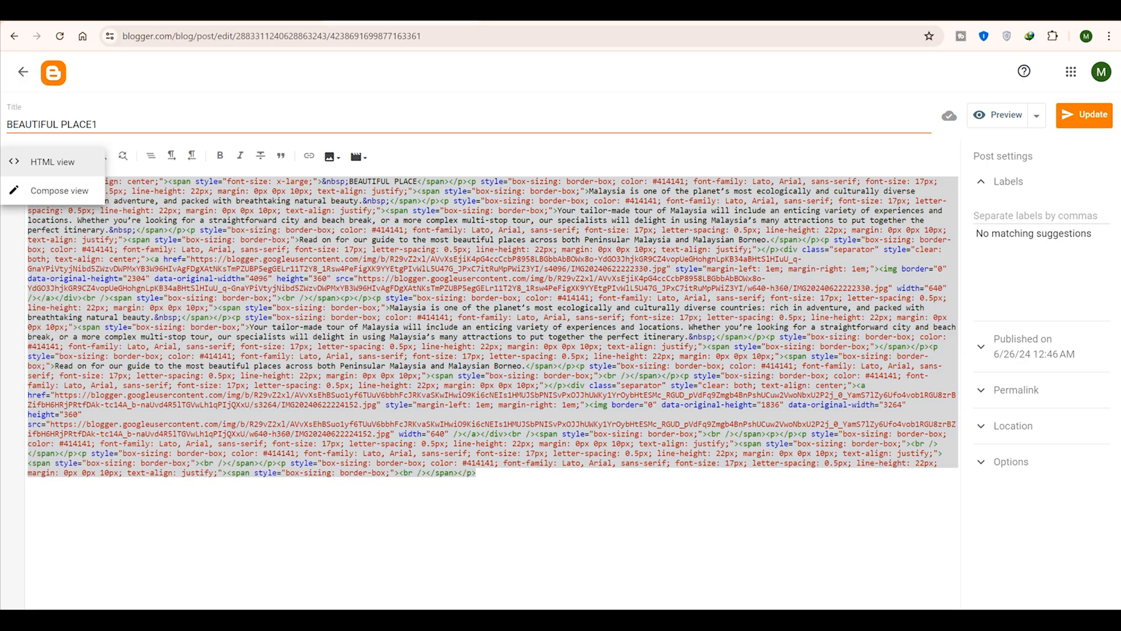
pyautogui.click(59, 190)
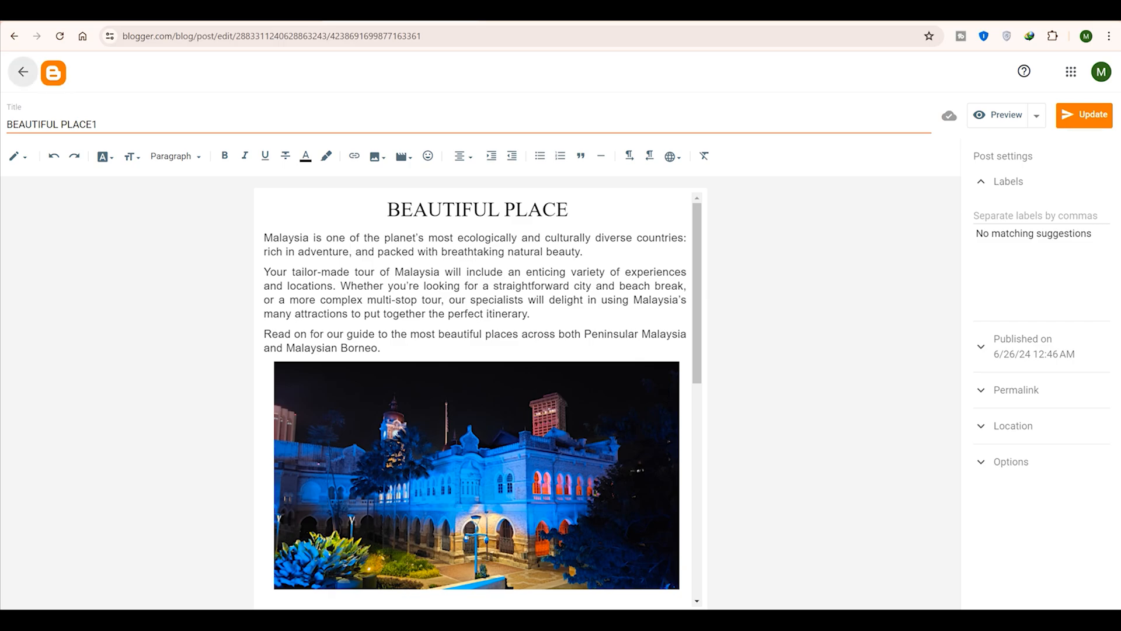
pyautogui.click(22, 72)
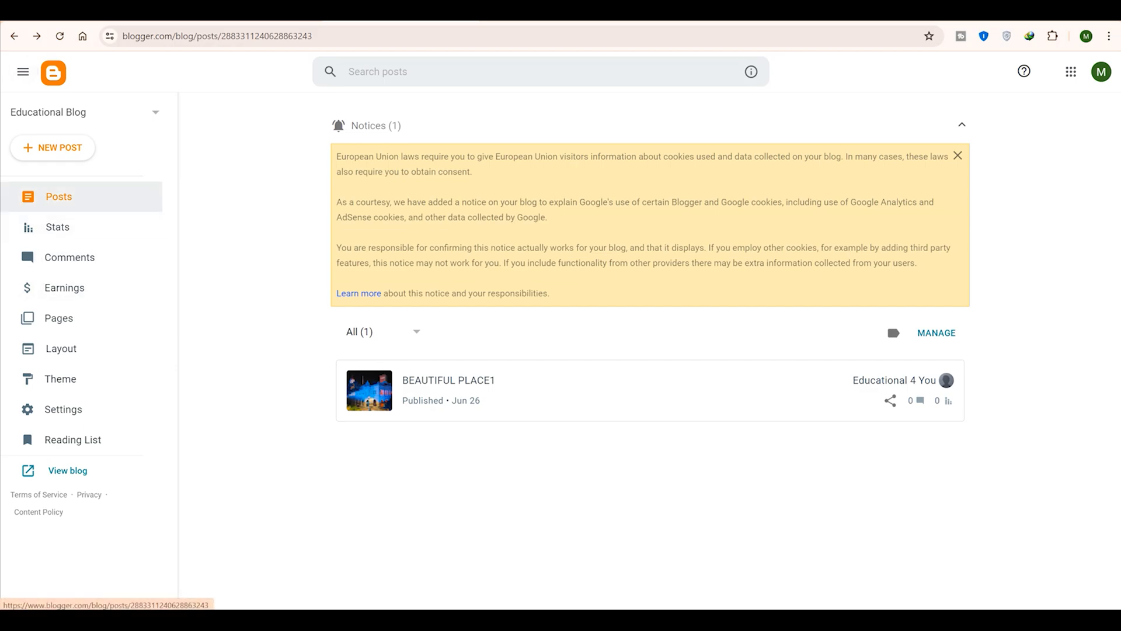
# Create a new post and replace its default HTML code with the copied source
pyautogui.click(54, 147)
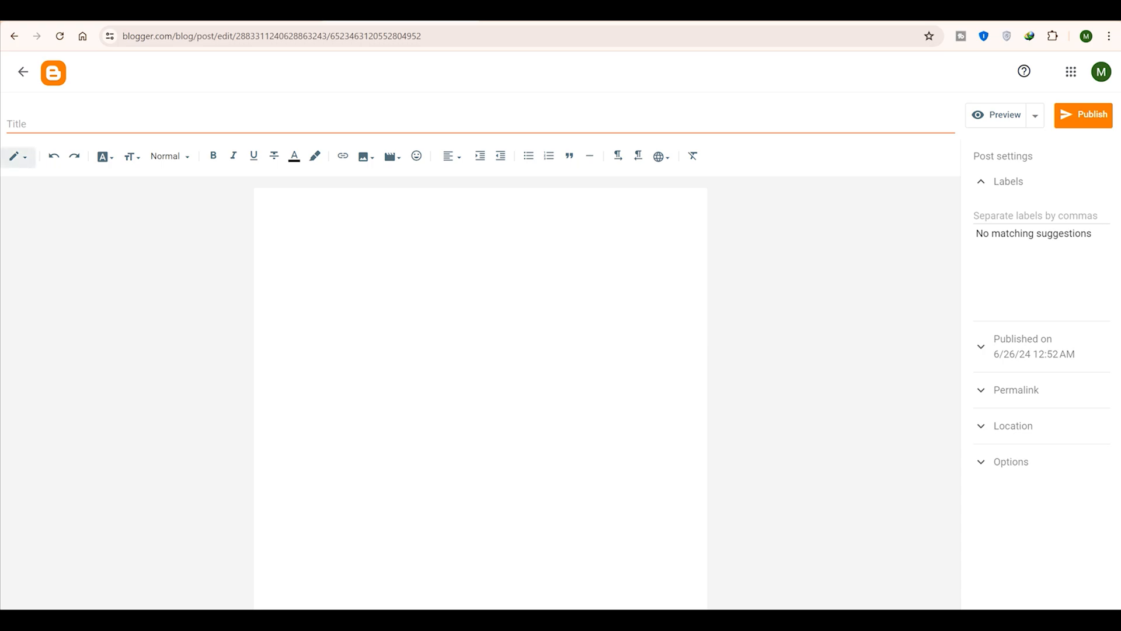
pyautogui.click(18, 156)
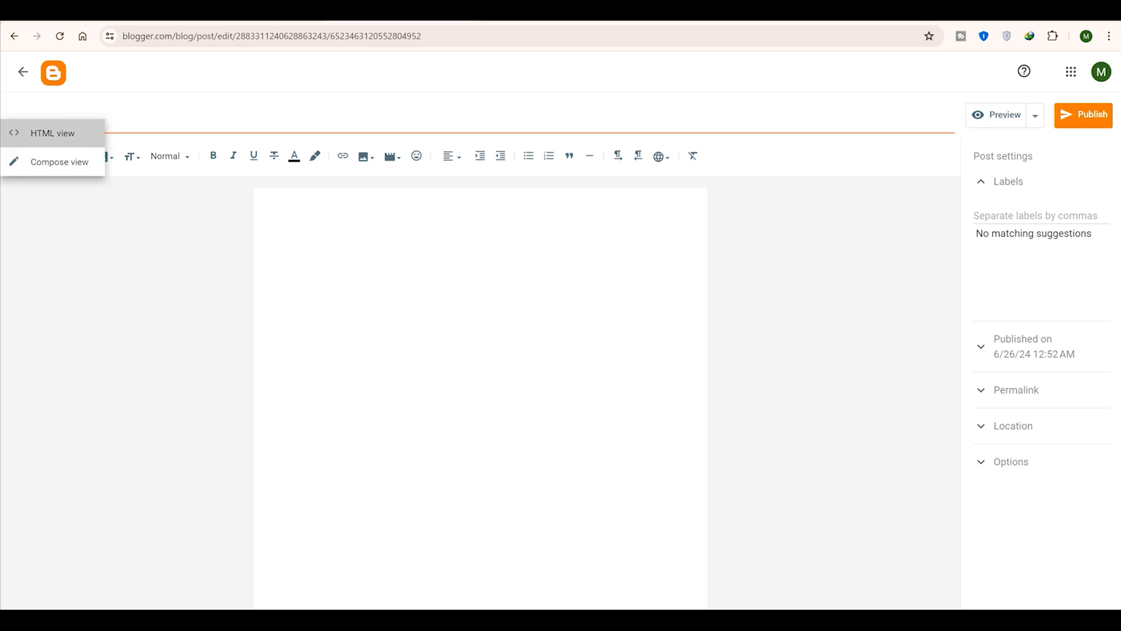
pyautogui.click(53, 133)
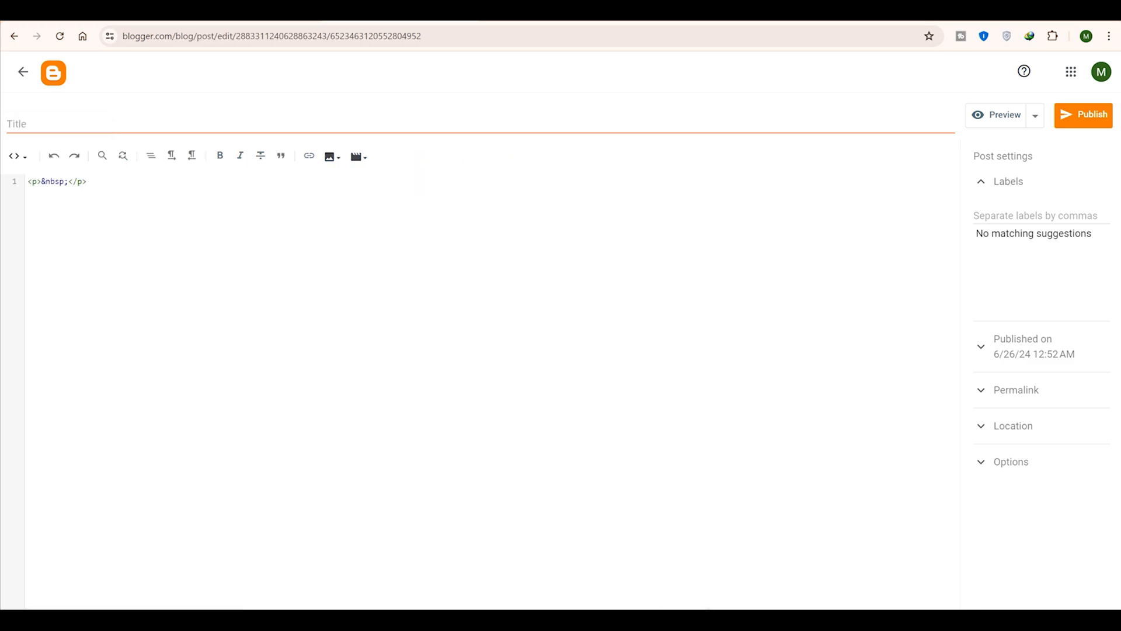
pyautogui.moveTo(88, 181); pyautogui.dragTo(27, 182)
pyautogui.press('BackSpace')
pyautogui.hotkey('ctrl', 'v')
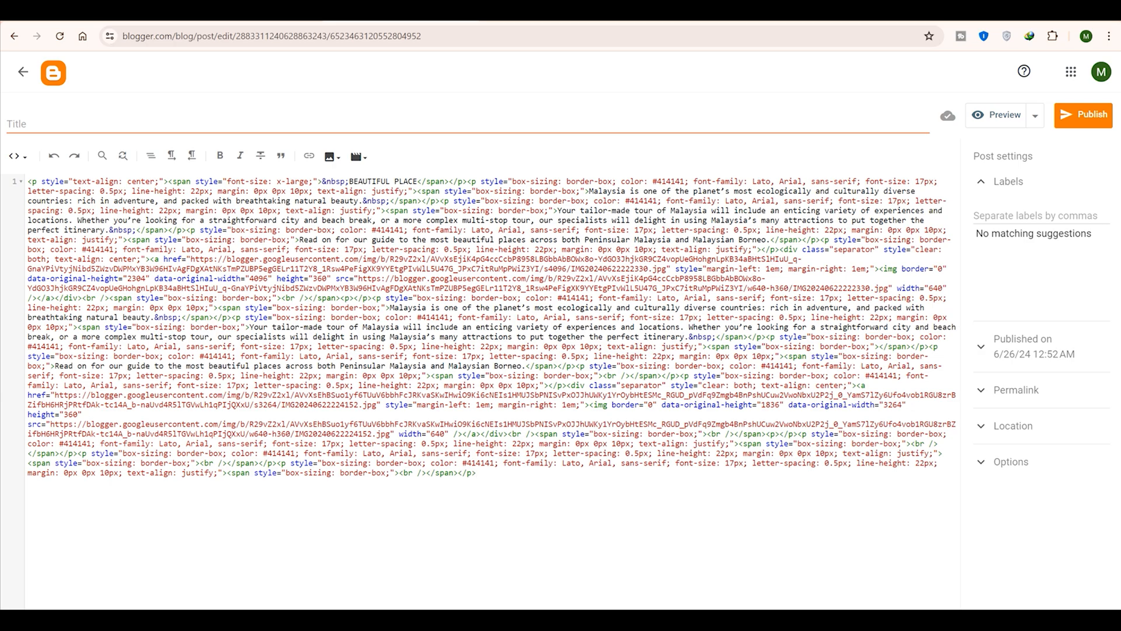
# Title the new post BEAUTIFUL PLACE 2 using the heading copied from the live post, and publish it
pyautogui.click(88, 123)
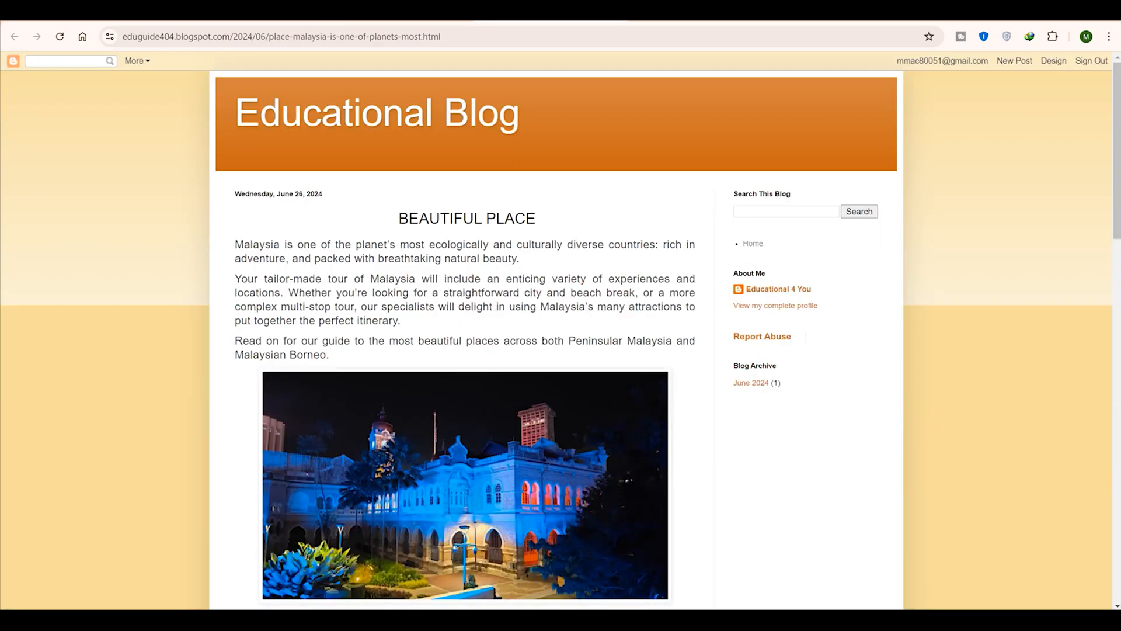
pyautogui.moveTo(536, 219); pyautogui.dragTo(399, 218)
pyautogui.rightClick(415, 223)
pyautogui.click(454, 235)
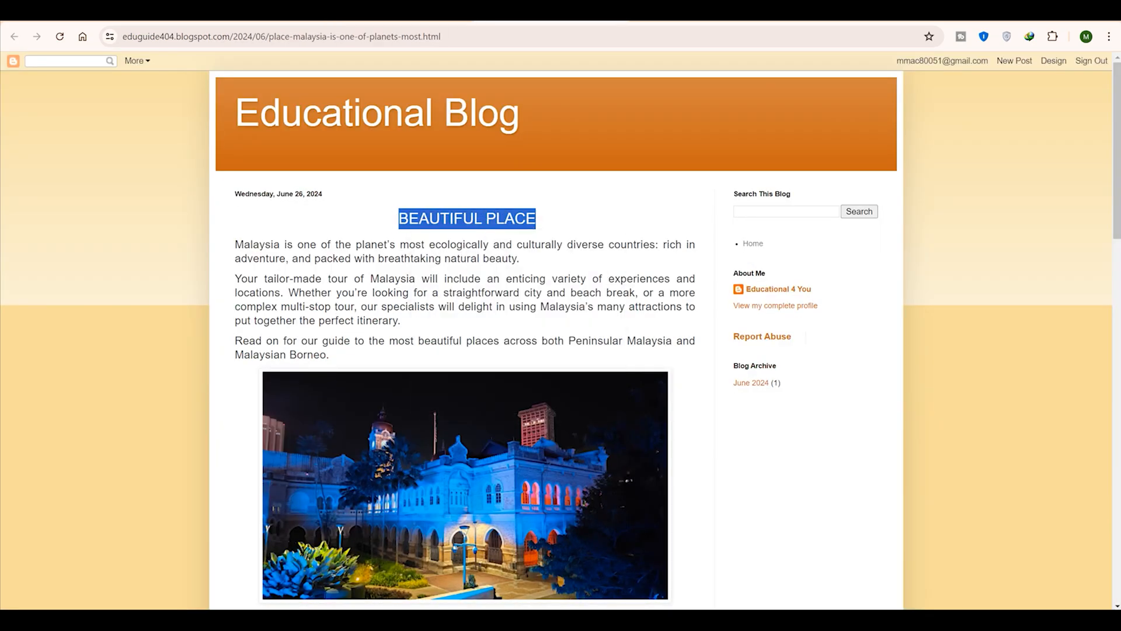
pyautogui.click(90, 122)
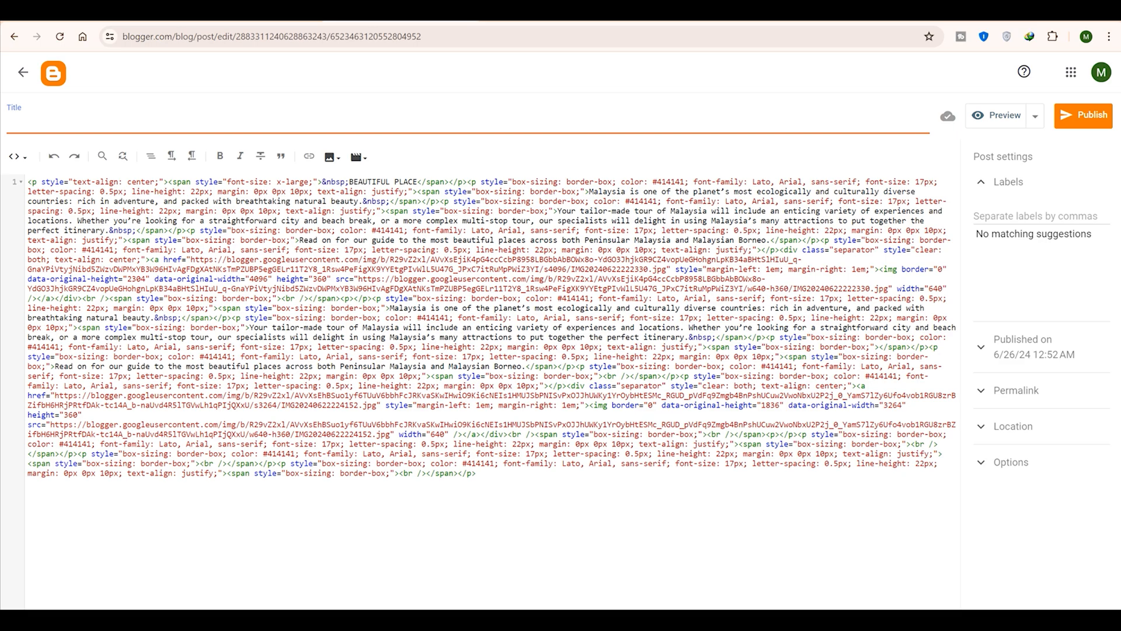
pyautogui.rightClick(89, 122)
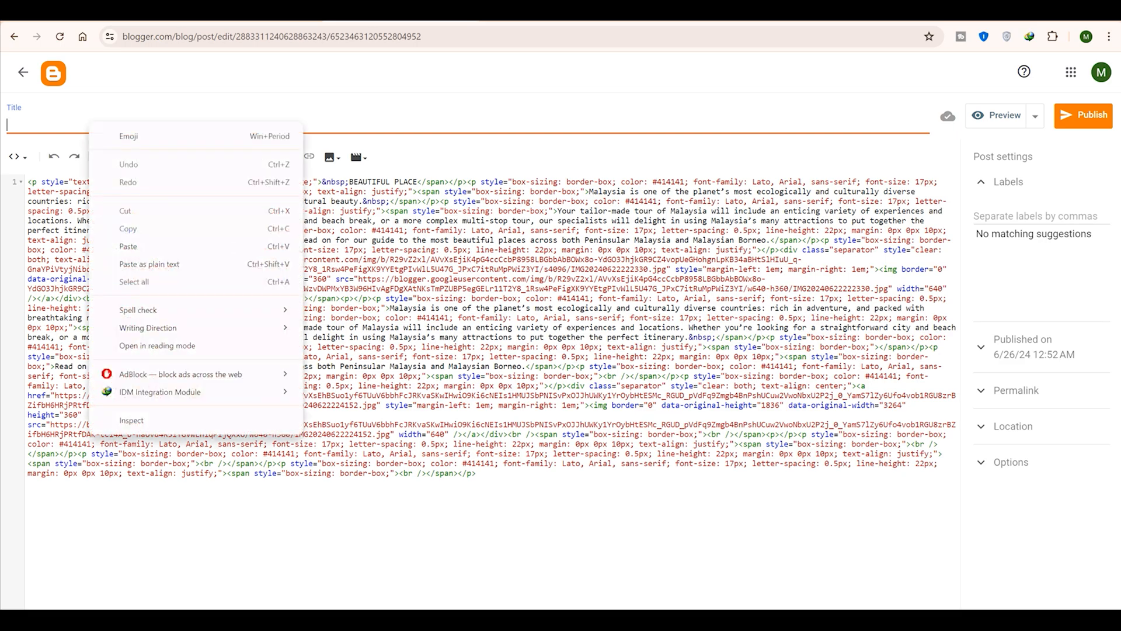
pyautogui.click(128, 246)
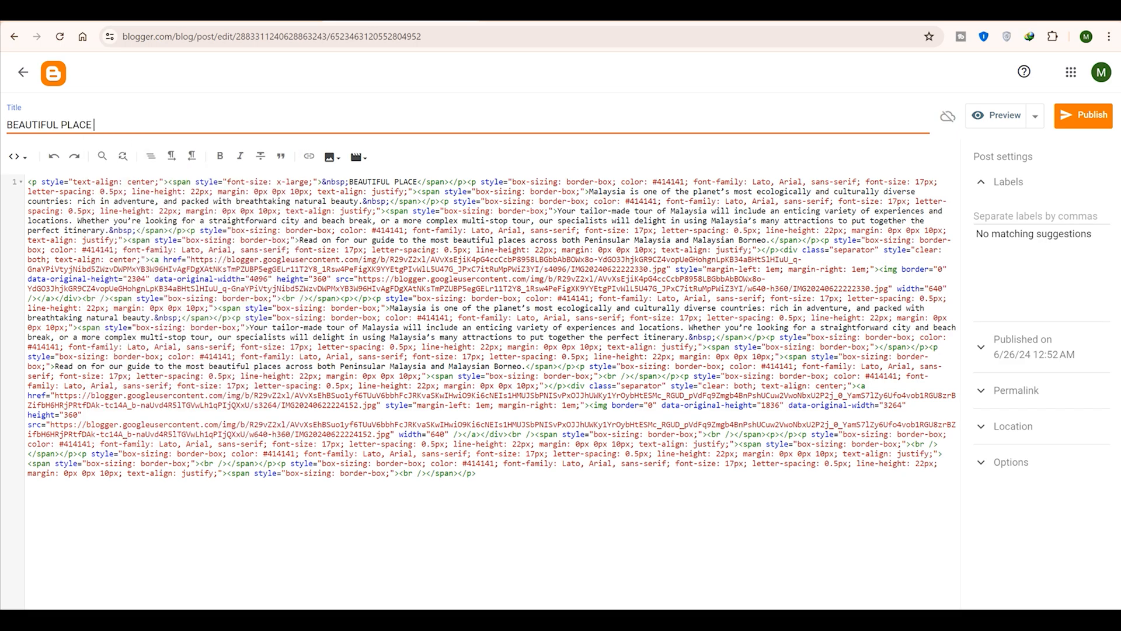
pyautogui.write('2')
pyautogui.click(1083, 116)
pyautogui.click(612, 362)
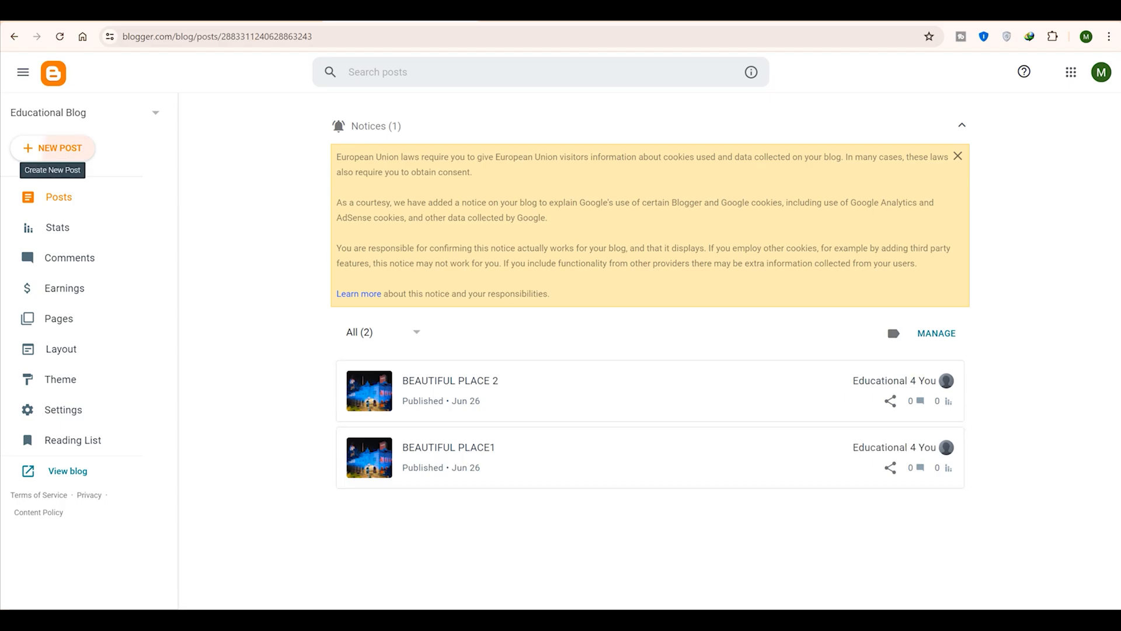
# Create a new post with its editor in HTML view
pyautogui.click(52, 148)
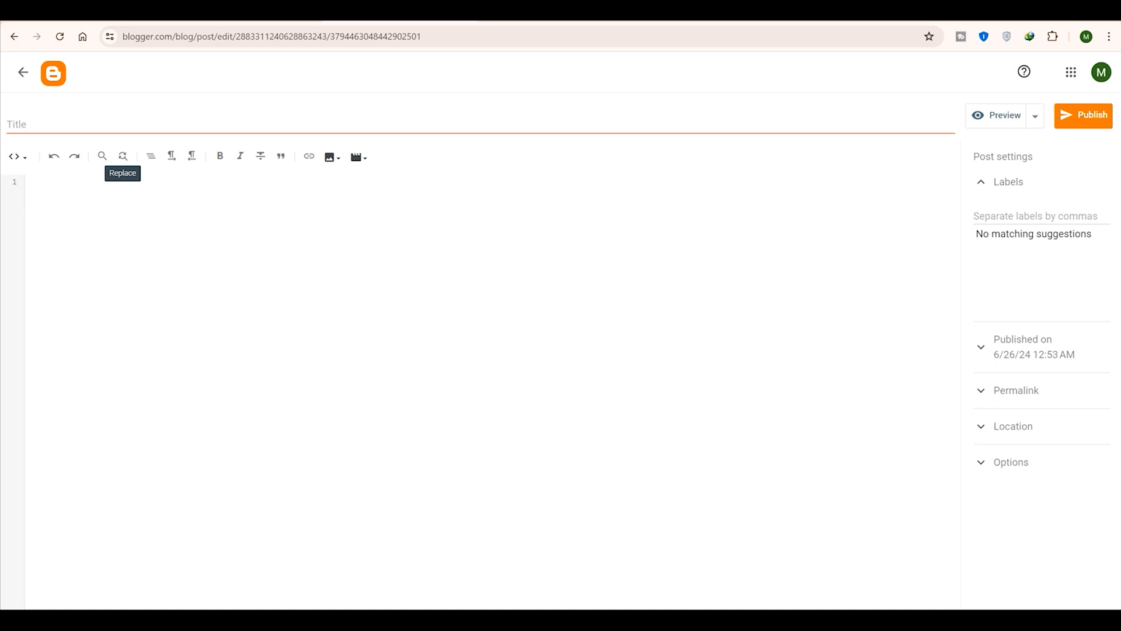
pyautogui.click(17, 157)
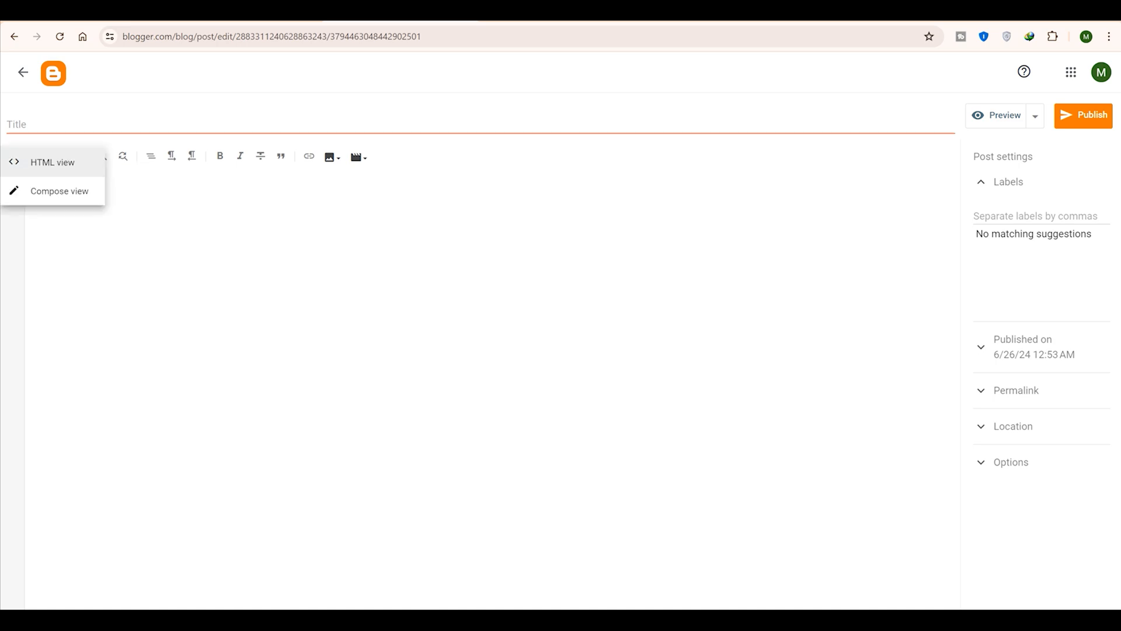
pyautogui.click(49, 162)
pyautogui.rightClick(94, 190)
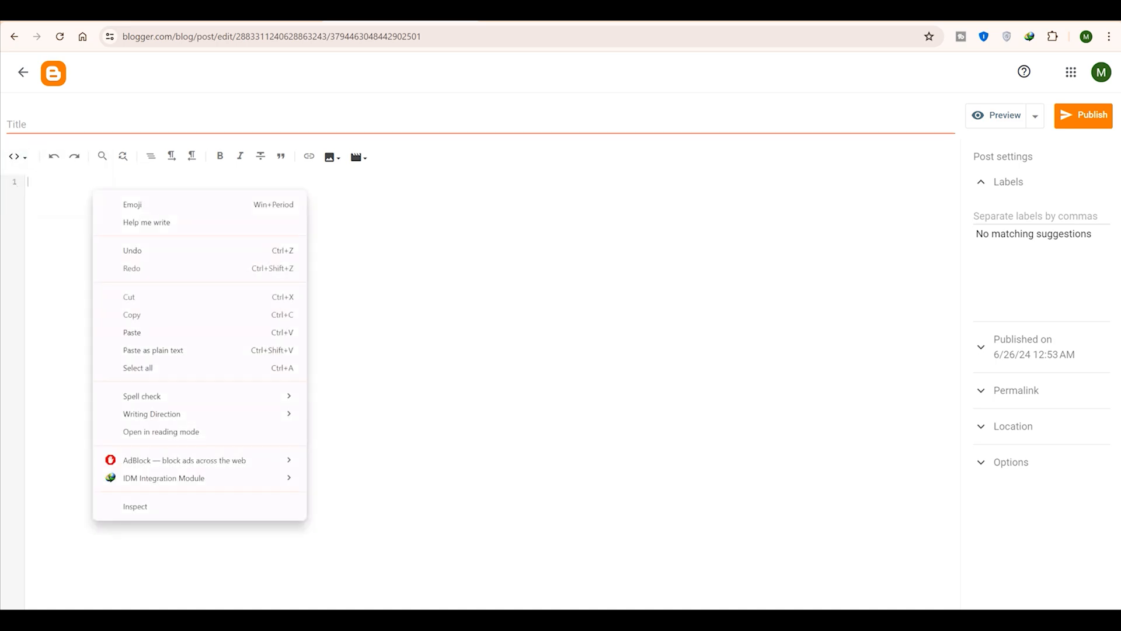
pyautogui.click(132, 332)
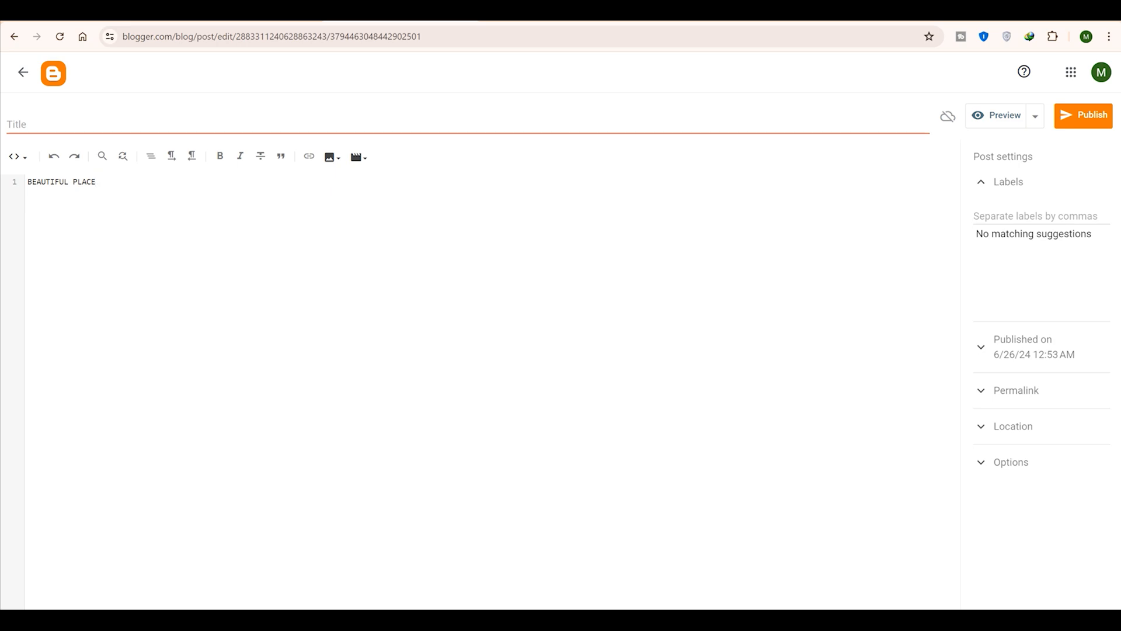
pyautogui.hotkey('ctrl', 'a')
pyautogui.press('BackSpace')
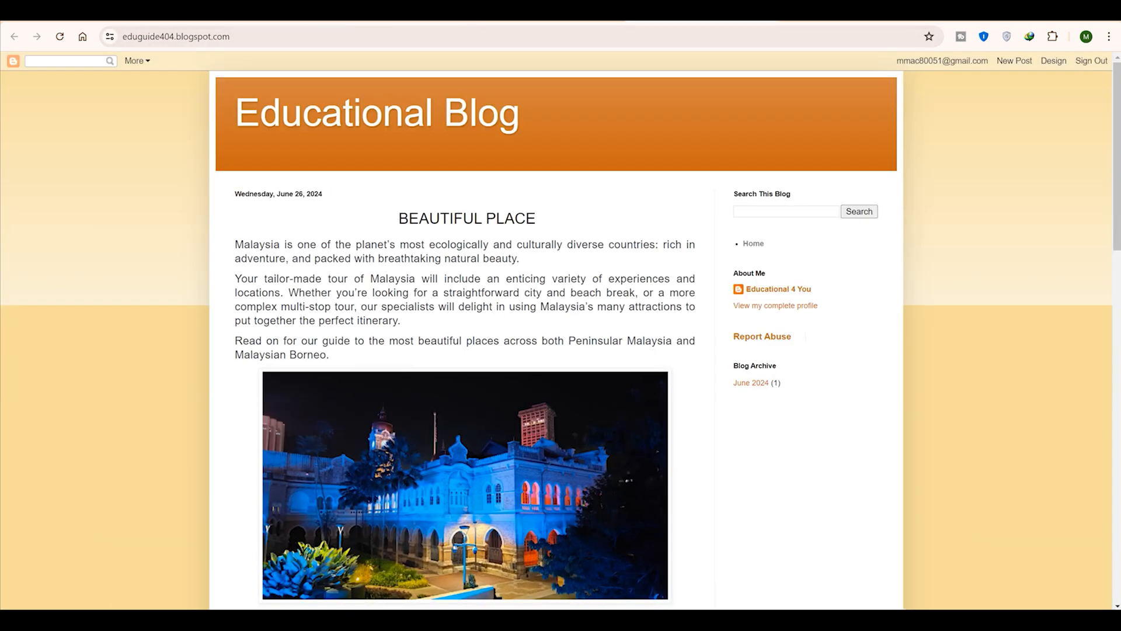
pyautogui.hotkey('ctrl', 'shift', 'Tab')
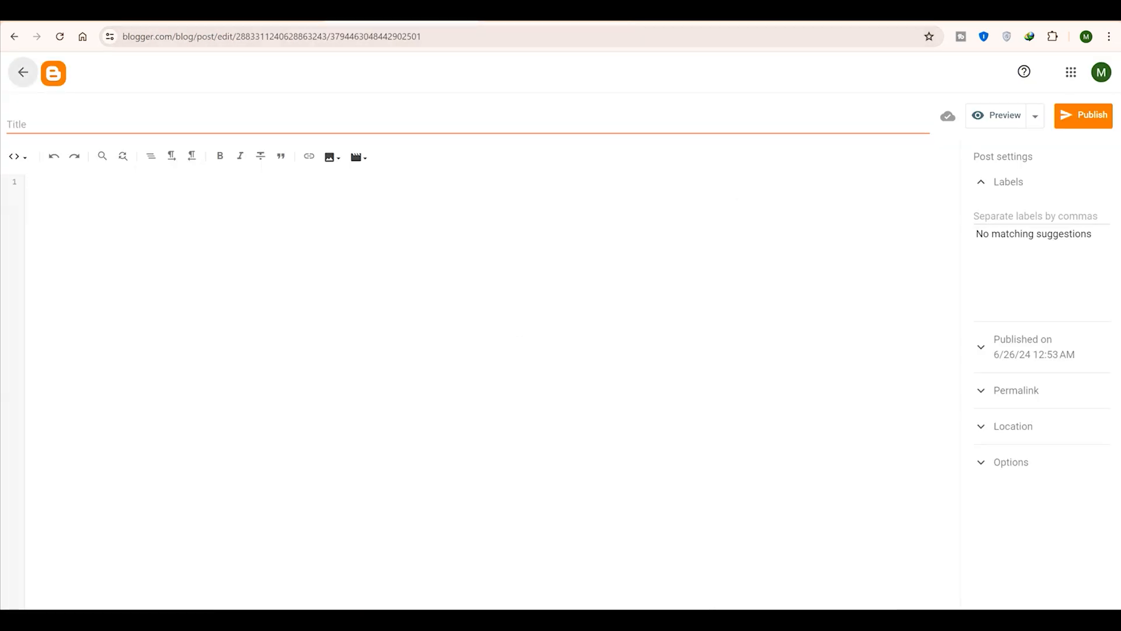
# Copy the complete HTML source of the BEAUTIFUL PLACE 2 post and return to the post list
pyautogui.click(23, 73)
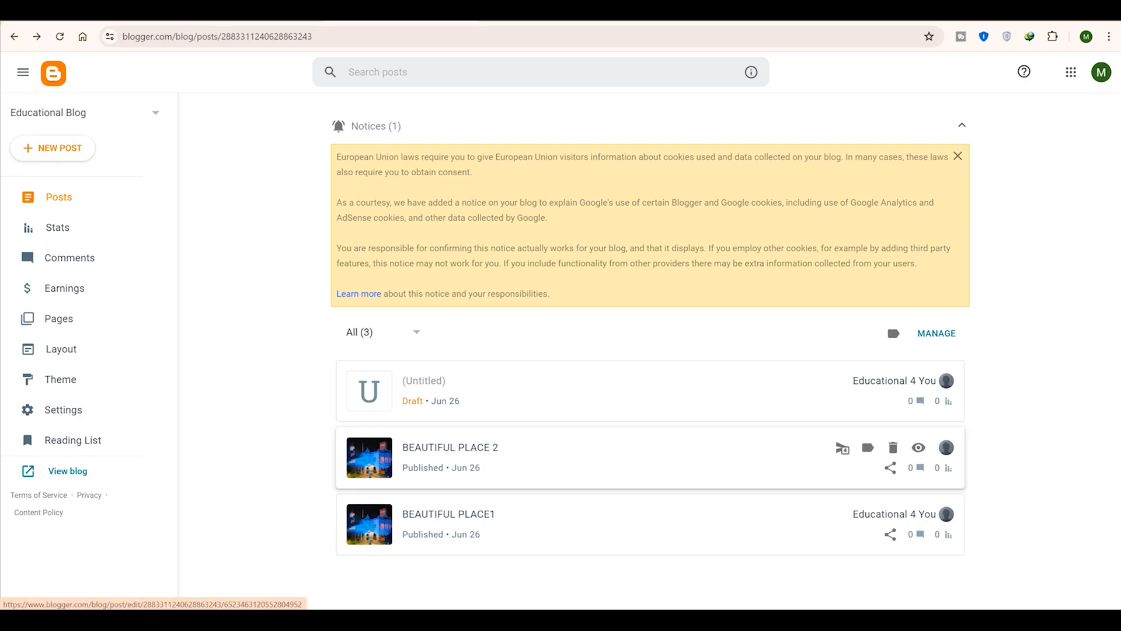
pyautogui.click(449, 448)
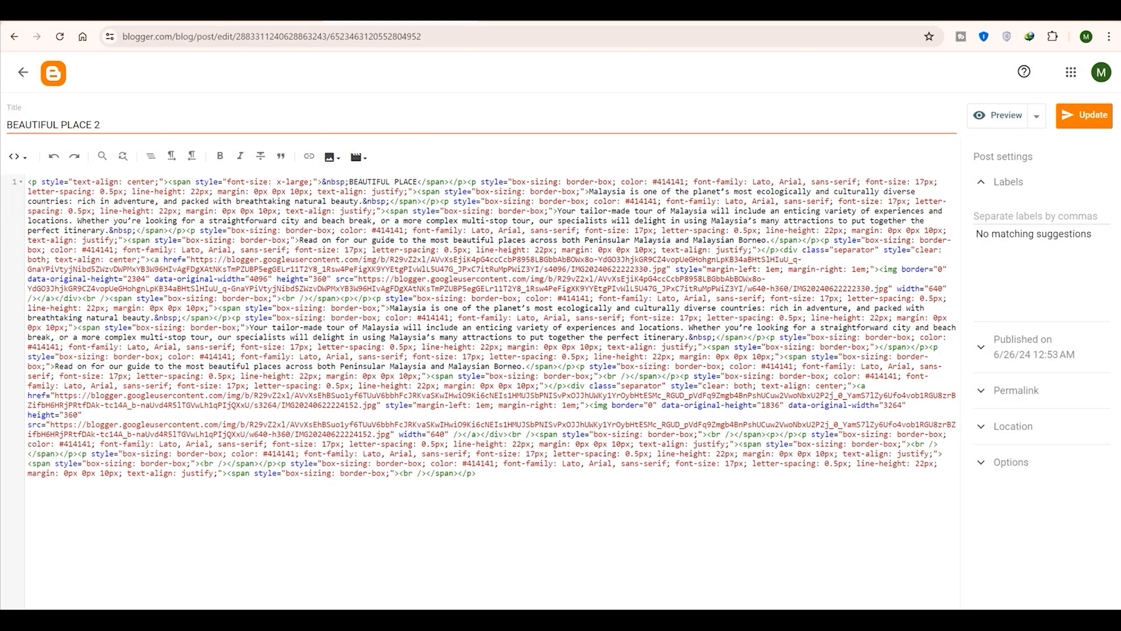
pyautogui.moveTo(477, 473); pyautogui.dragTo(28, 182)
pyautogui.hotkey('ctrl', 'c')
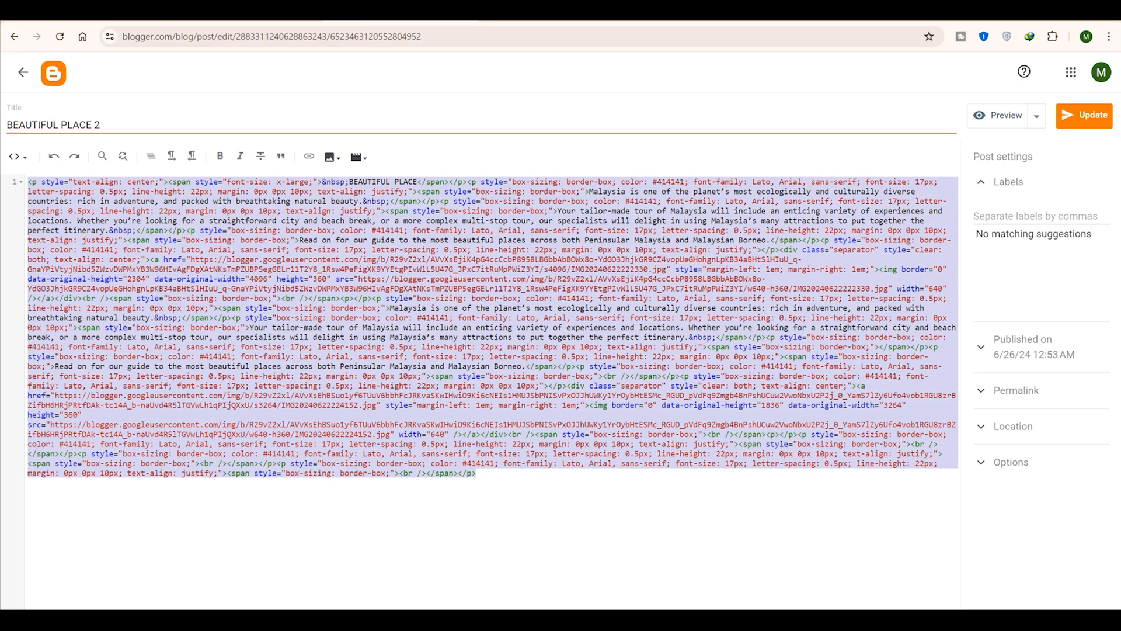
pyautogui.rightClick(55, 204)
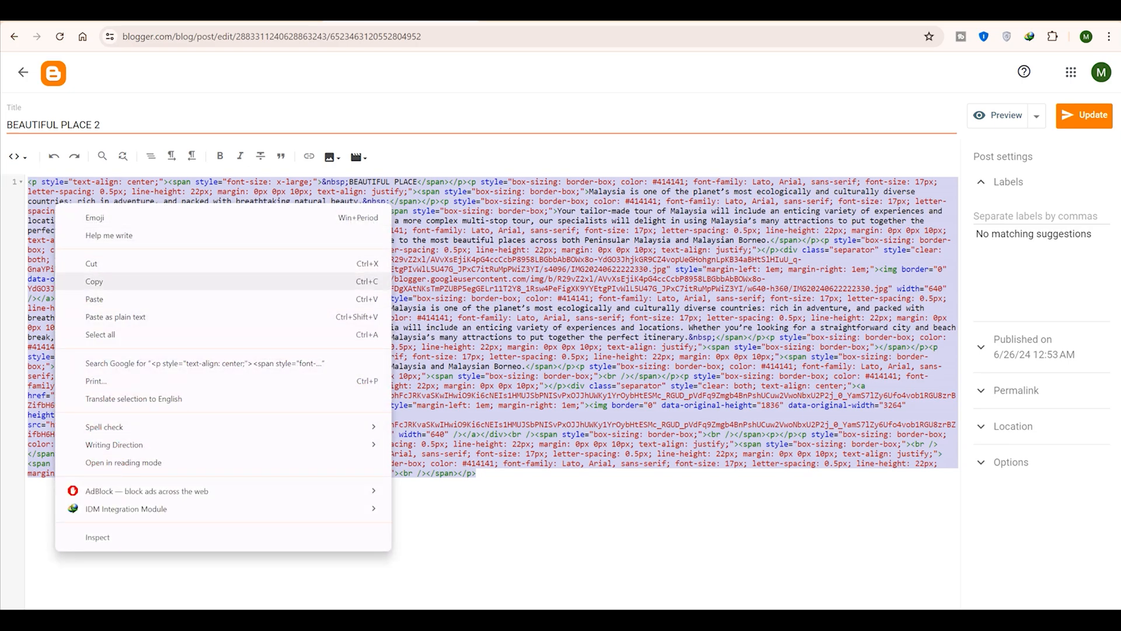
pyautogui.click(94, 281)
pyautogui.click(23, 71)
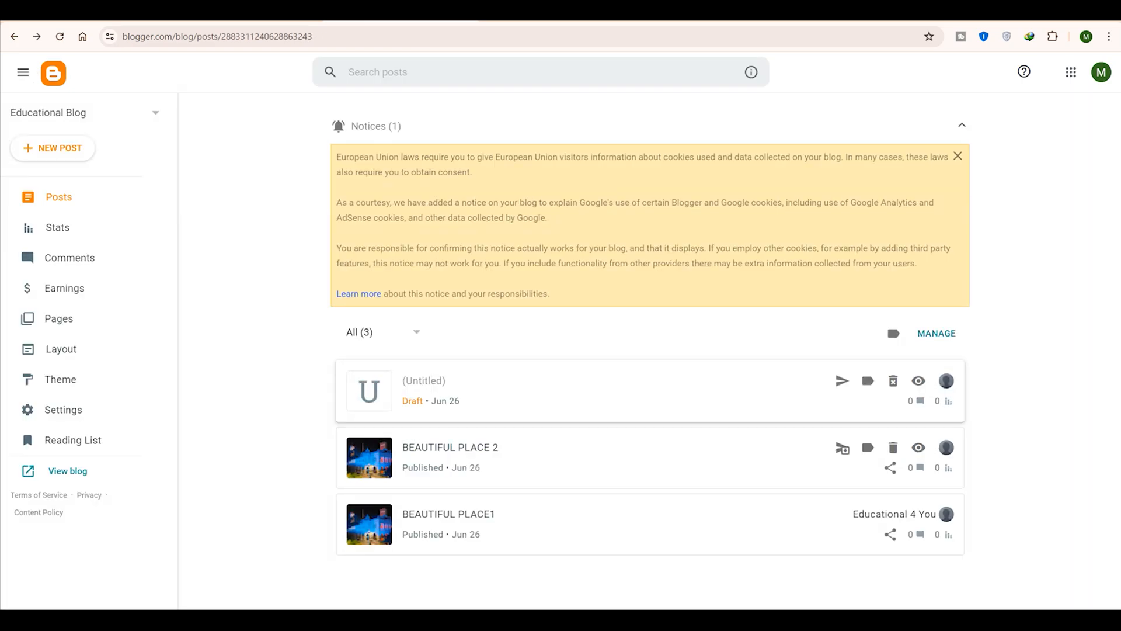
# Paste the copied HTML source into the body of the untitled draft post
pyautogui.click(425, 382)
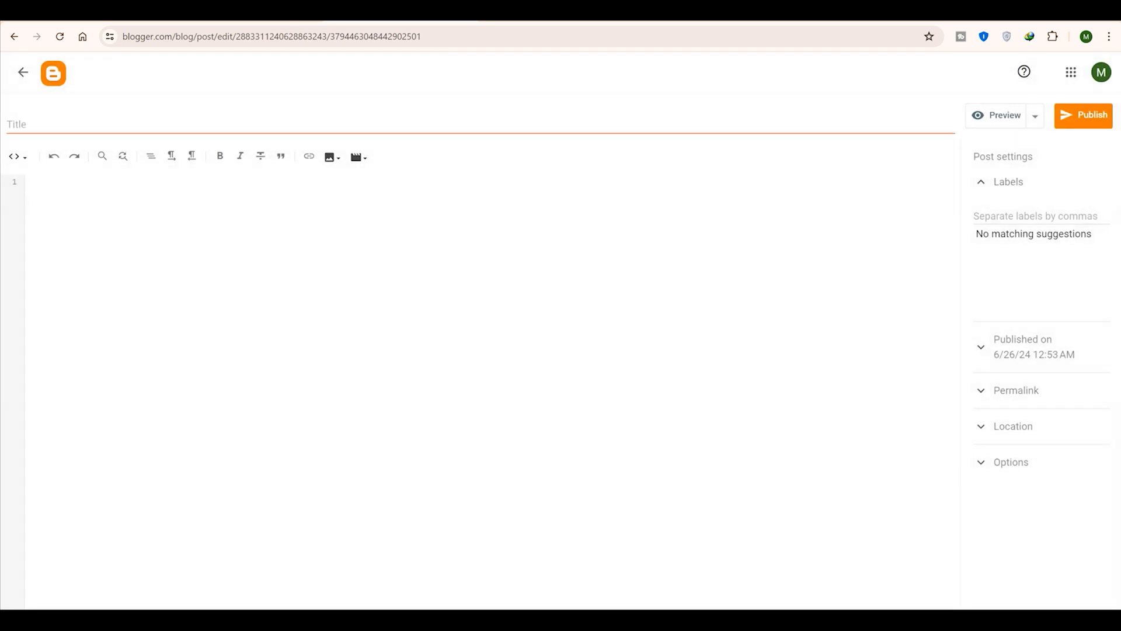
pyautogui.rightClick(73, 188)
pyautogui.click(117, 323)
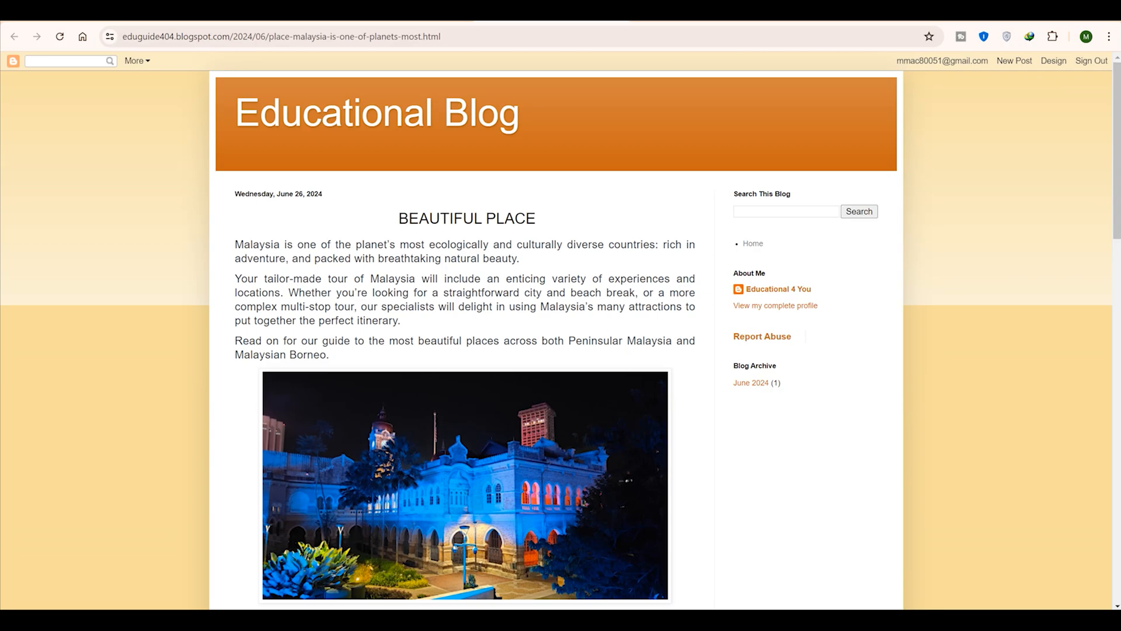
# Title the draft BEAUTIFUL PLACE3 using the heading copied from the live post, and publish it
pyautogui.moveTo(536, 219); pyautogui.dragTo(395, 219)
pyautogui.rightClick(418, 224)
pyautogui.click(457, 235)
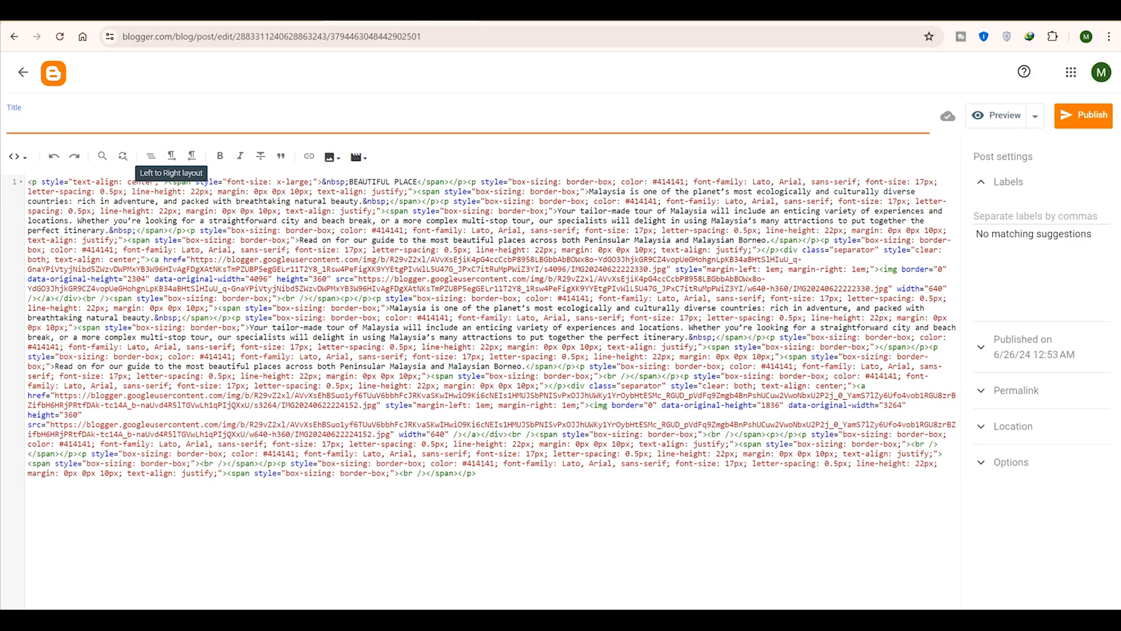
pyautogui.rightClick(67, 124)
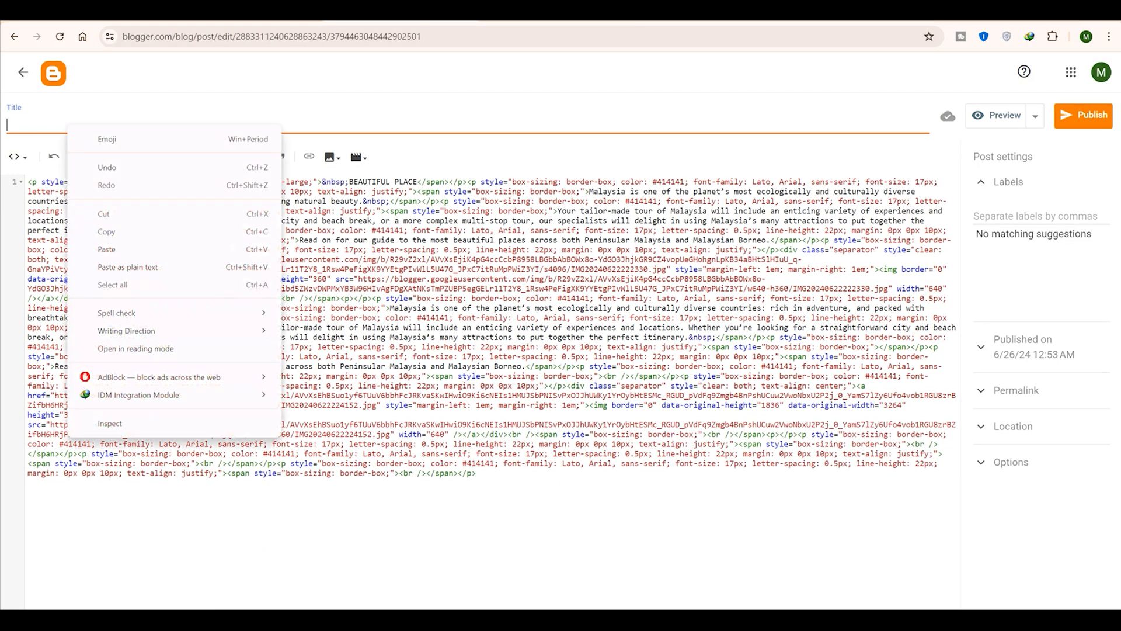
pyautogui.click(107, 249)
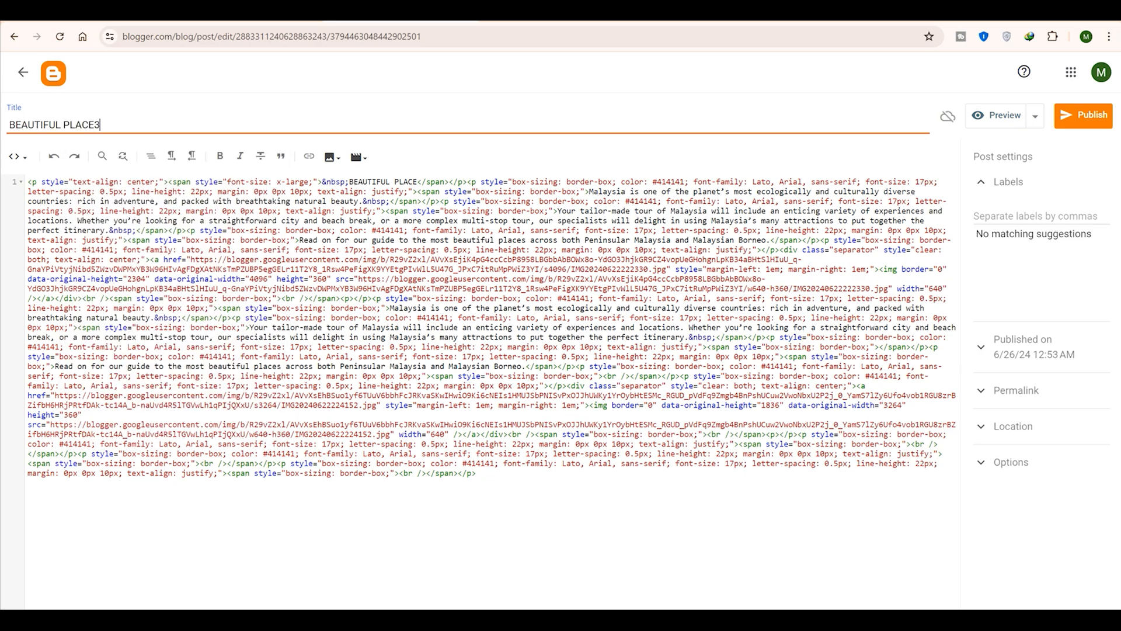
pyautogui.click(1083, 115)
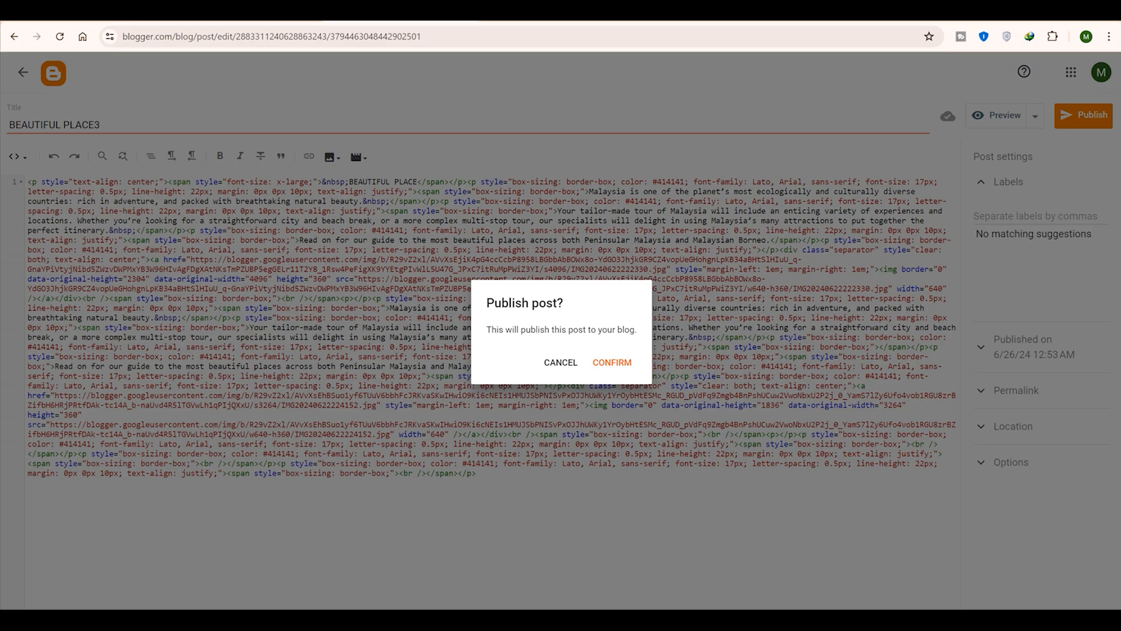
pyautogui.click(611, 363)
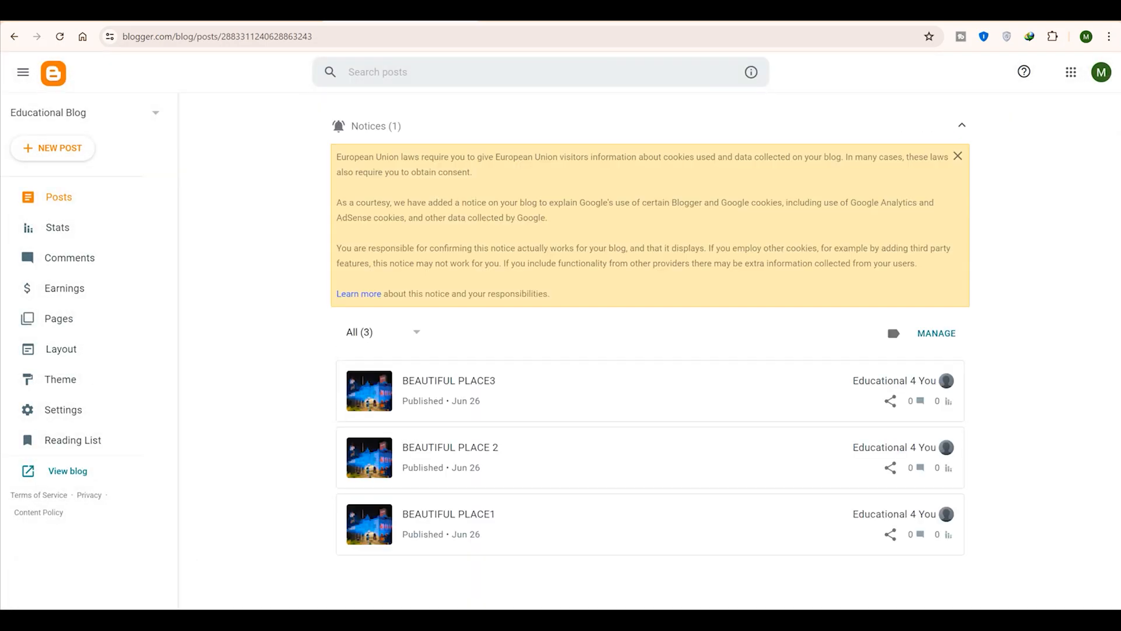
# Create another blank post and return to the post list
pyautogui.click(52, 148)
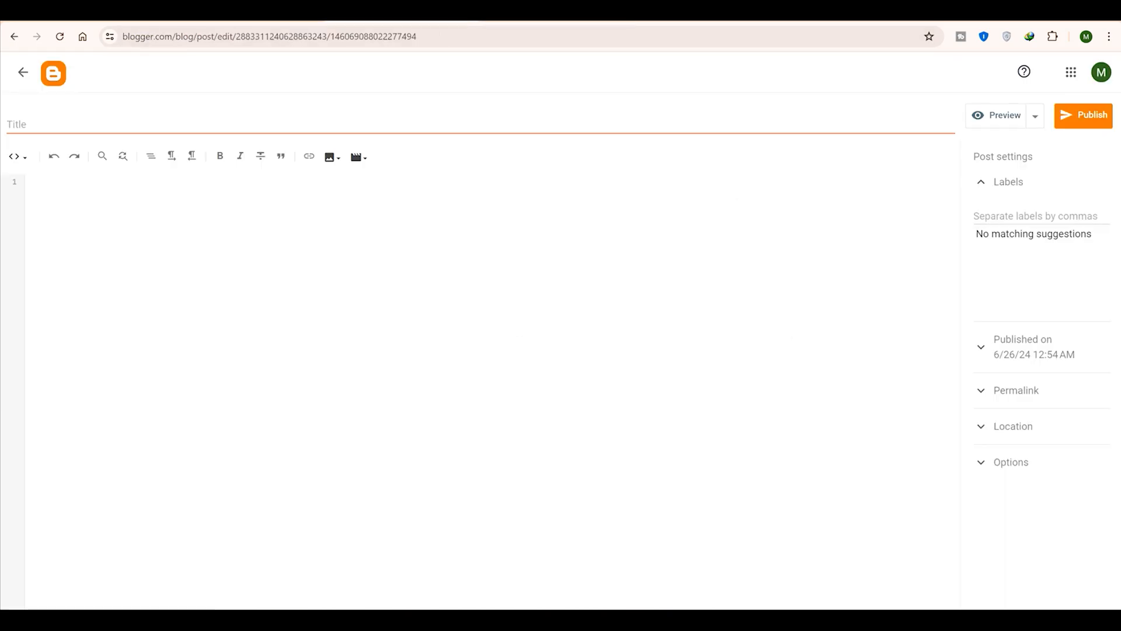
pyautogui.click(23, 72)
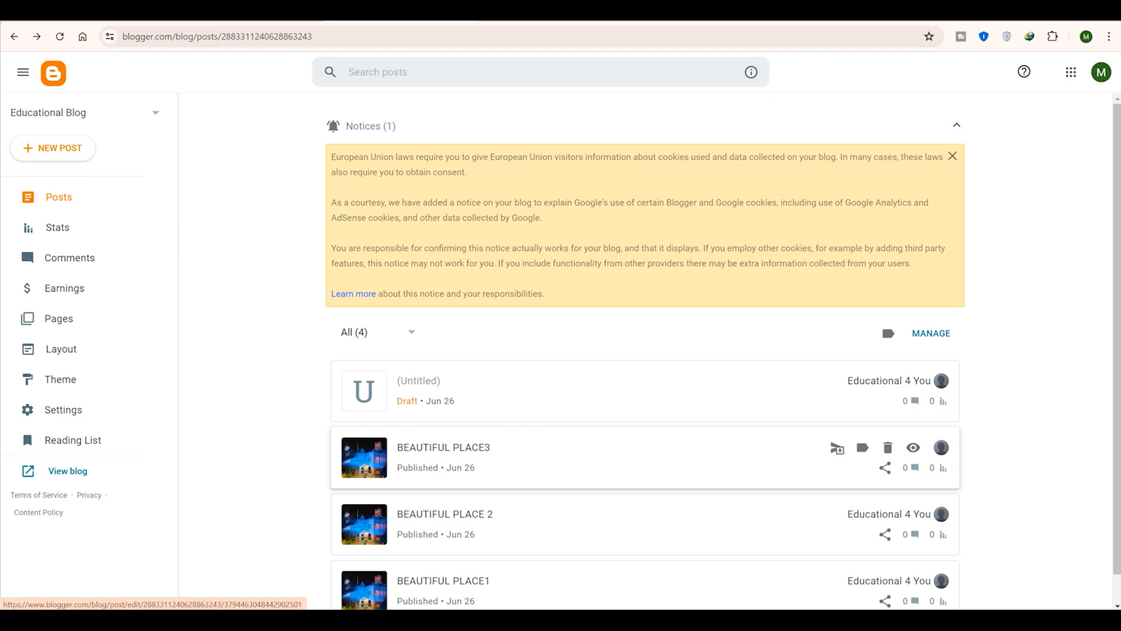
# Try to copy the whole content of the BEAUTIFUL PLACE3 post in compose view, and return to the post list
pyautogui.click(443, 447)
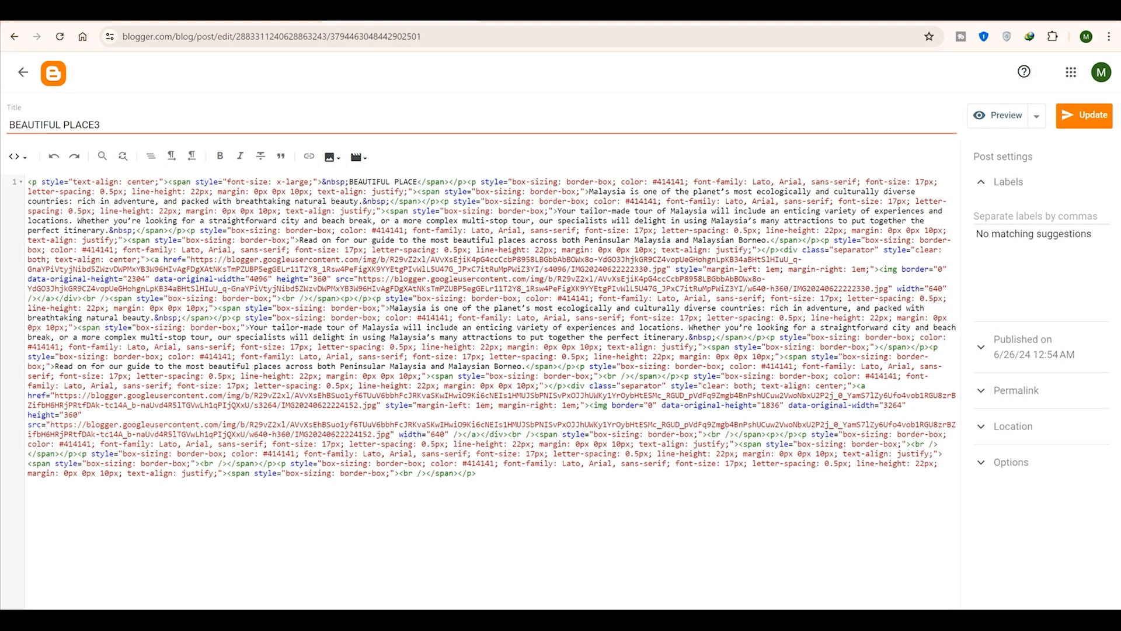
pyautogui.click(17, 157)
pyautogui.click(43, 188)
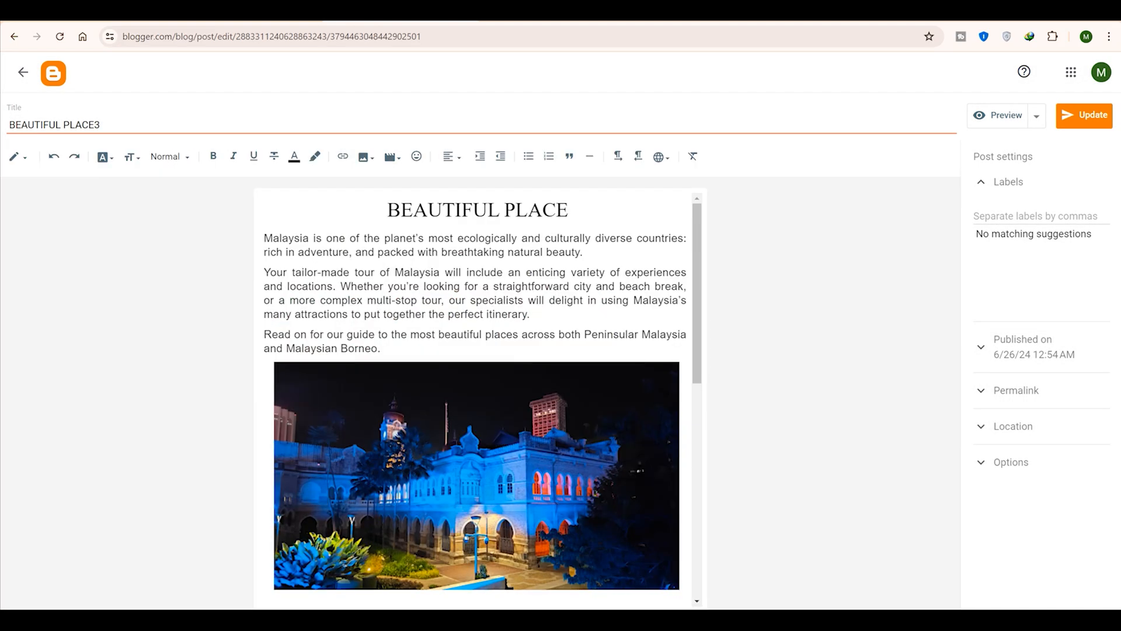
pyautogui.hotkey('ctrl', 'a')
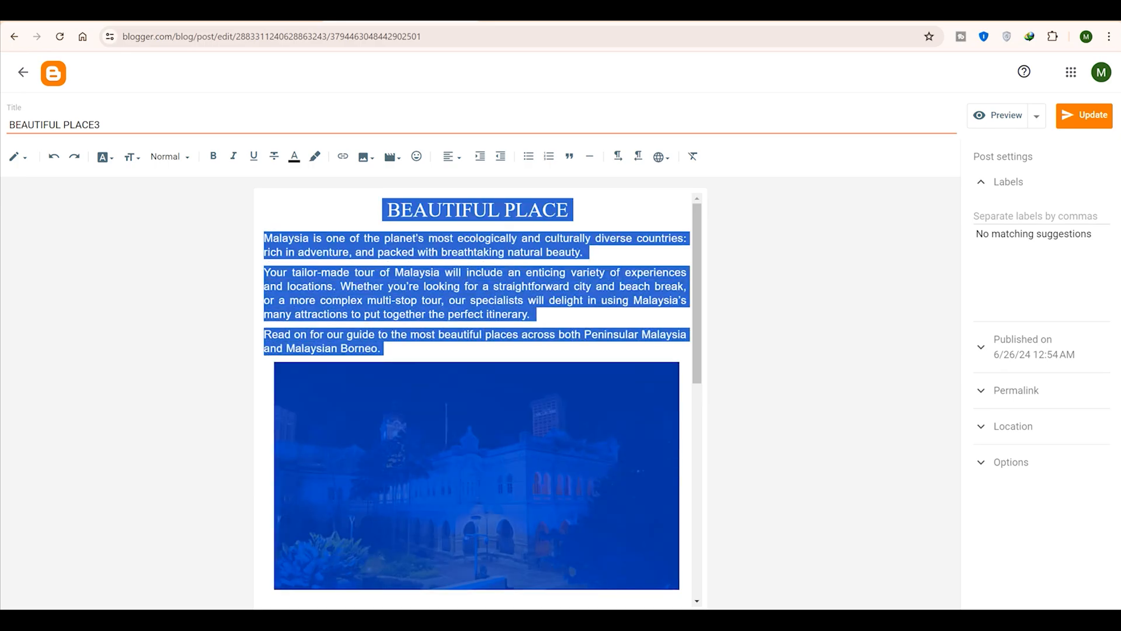
pyautogui.scroll(-8, 476, 397)
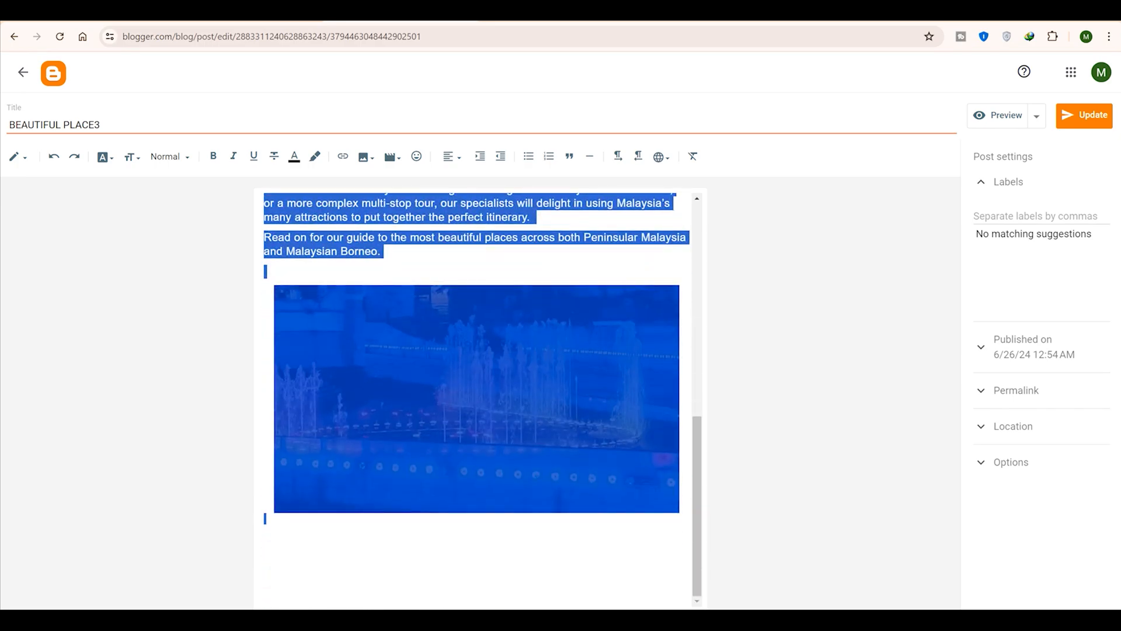
pyautogui.rightClick(488, 382)
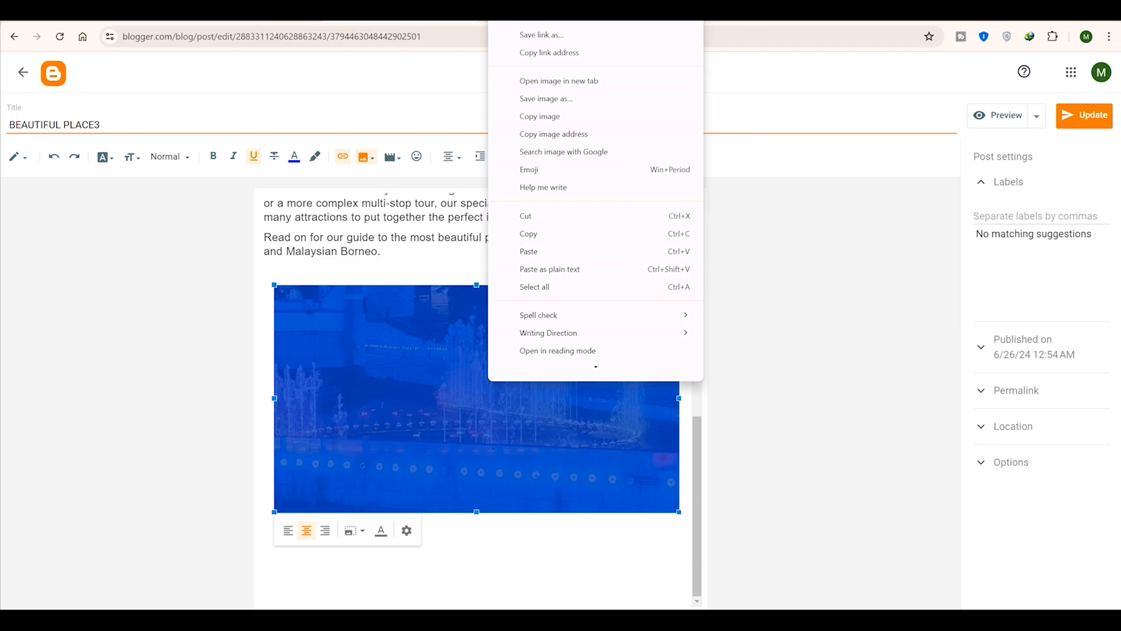
pyautogui.click(528, 251)
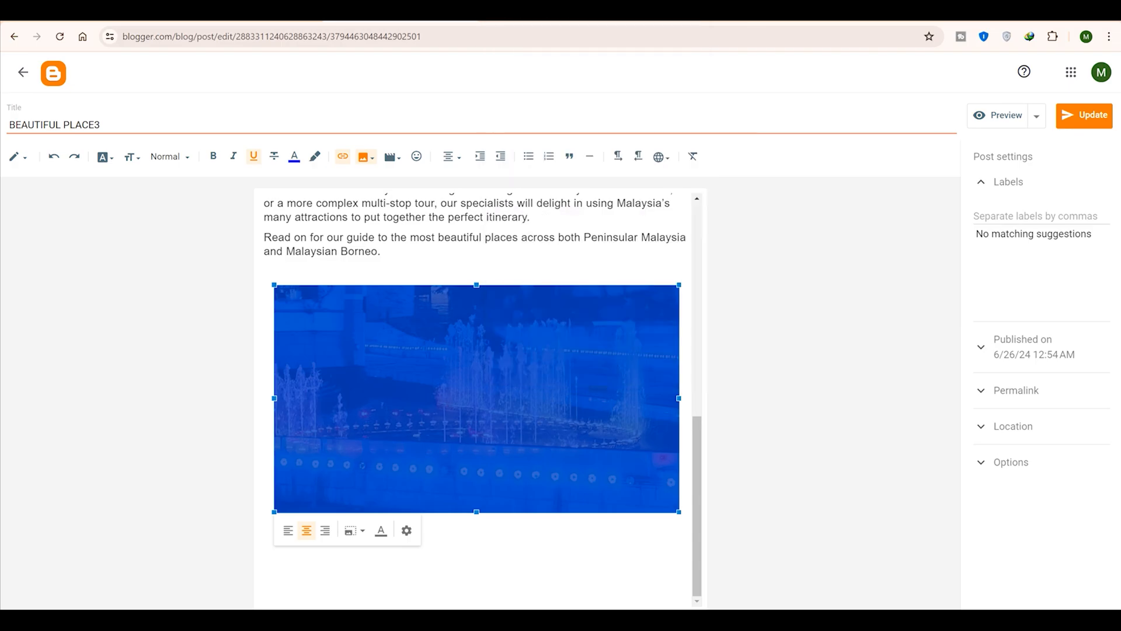
pyautogui.click(23, 73)
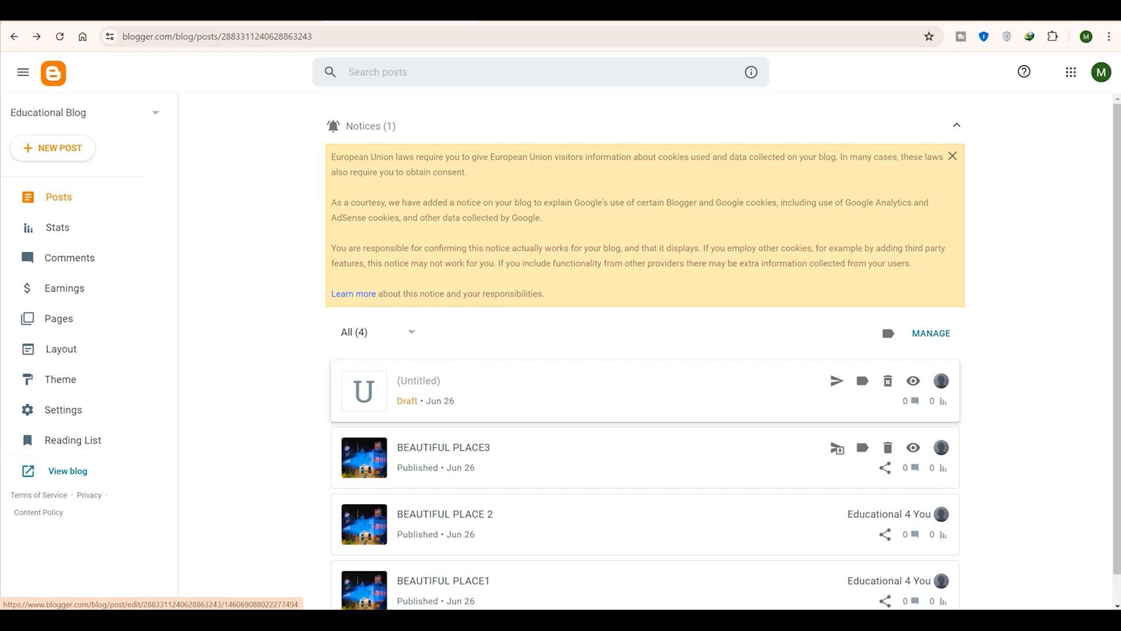
# Paste the copied content into the untitled draft in compose view and delete the pasted fountain image
pyautogui.click(418, 381)
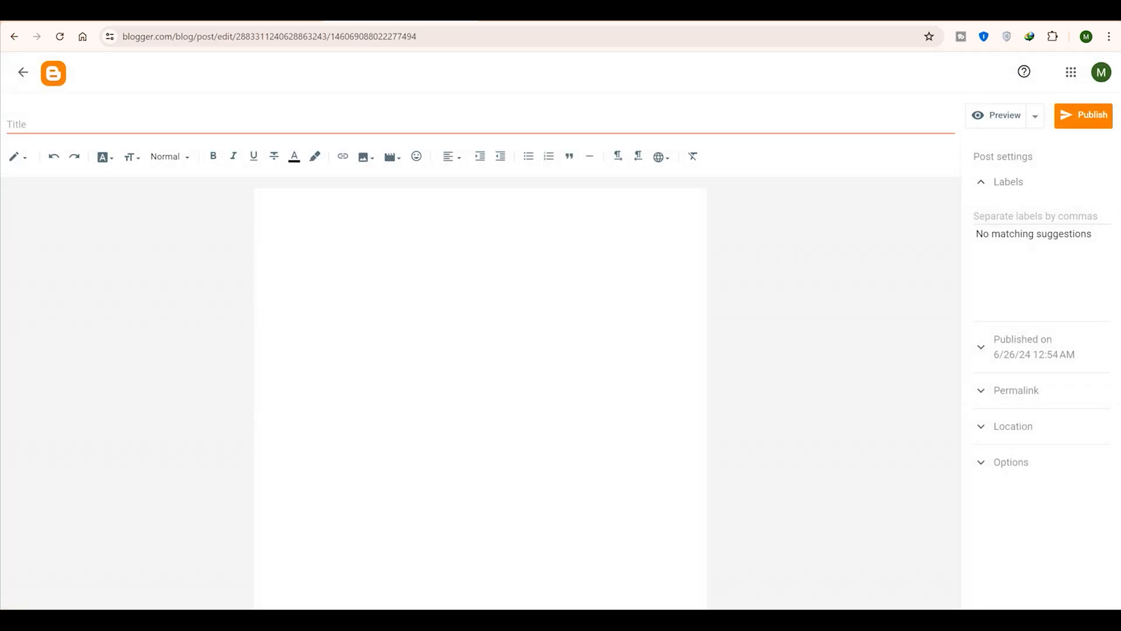
pyautogui.rightClick(316, 221)
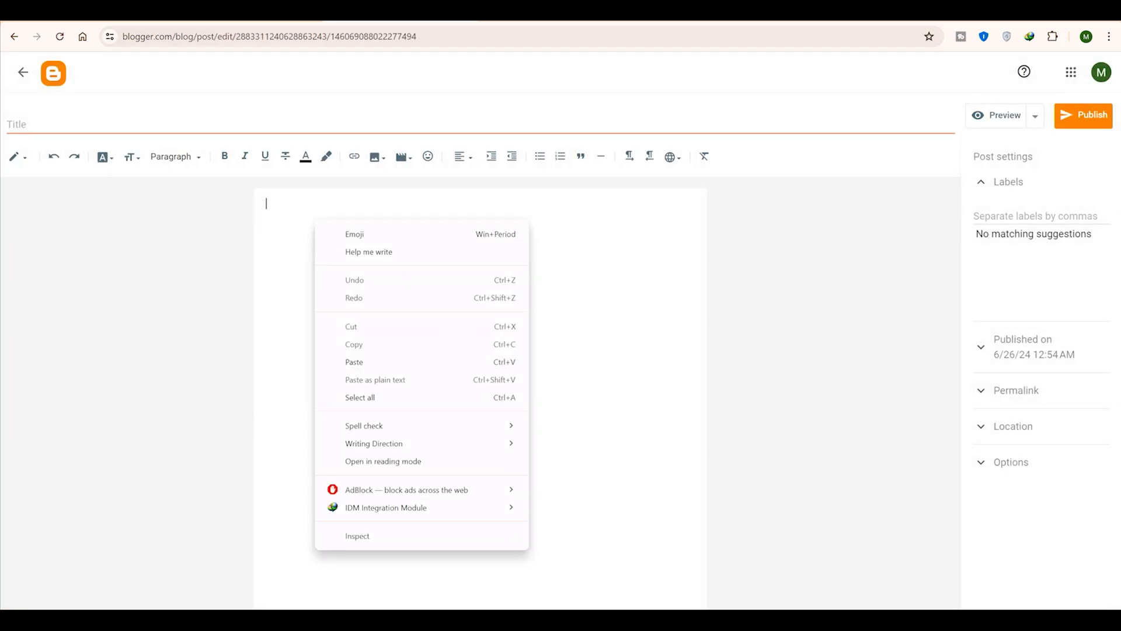
pyautogui.click(18, 157)
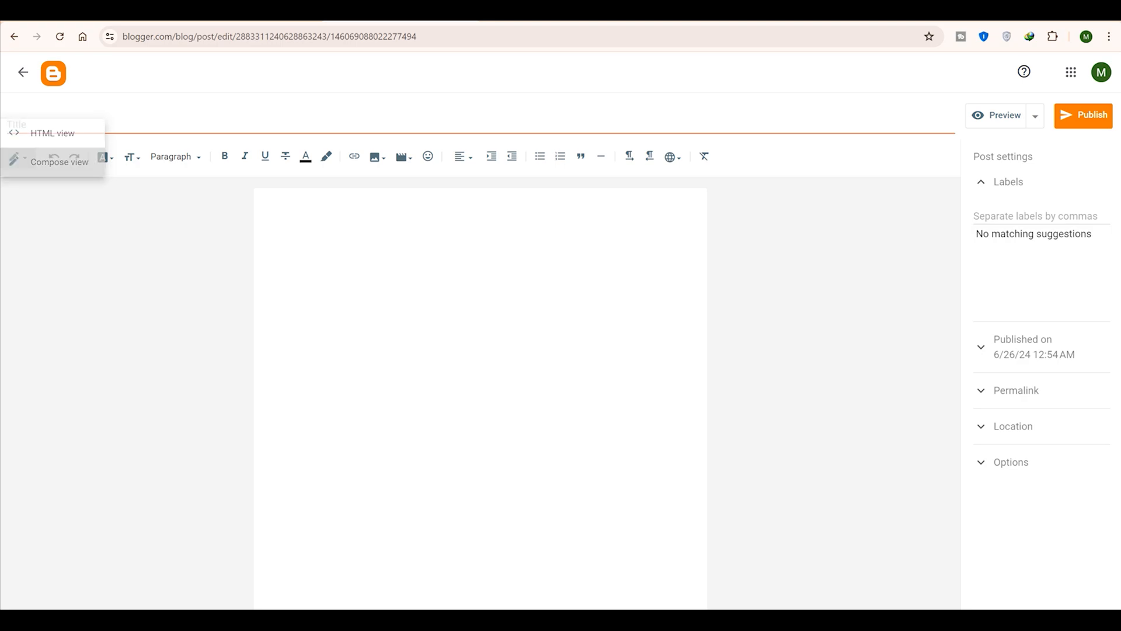
pyautogui.click(59, 161)
pyautogui.rightClick(403, 234)
pyautogui.click(441, 374)
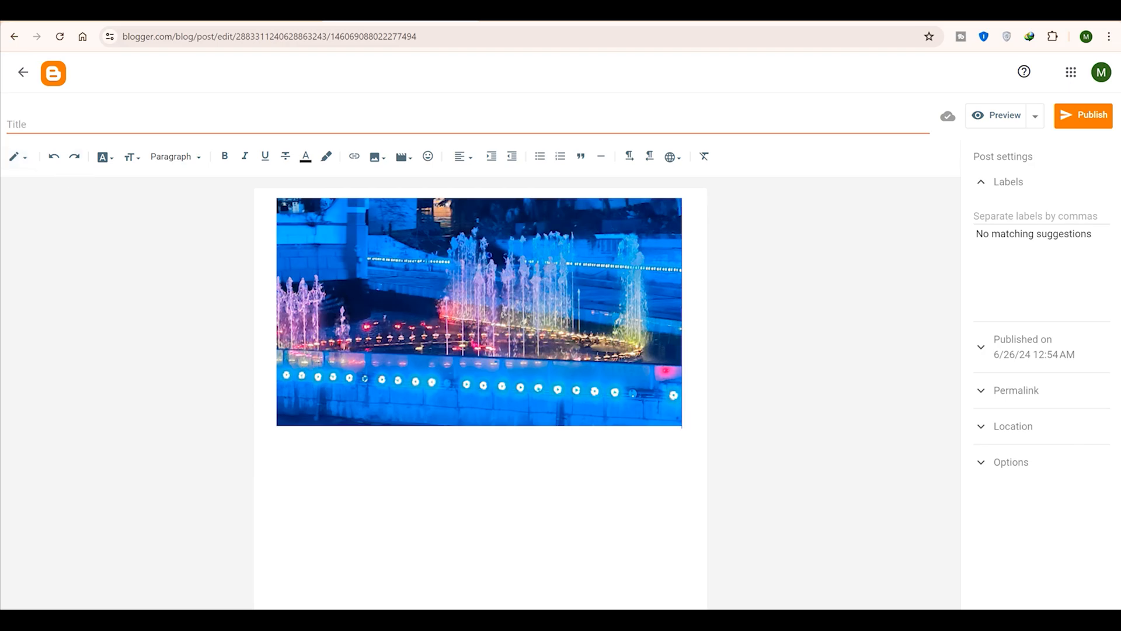
pyautogui.click(479, 312)
pyautogui.press('Delete')
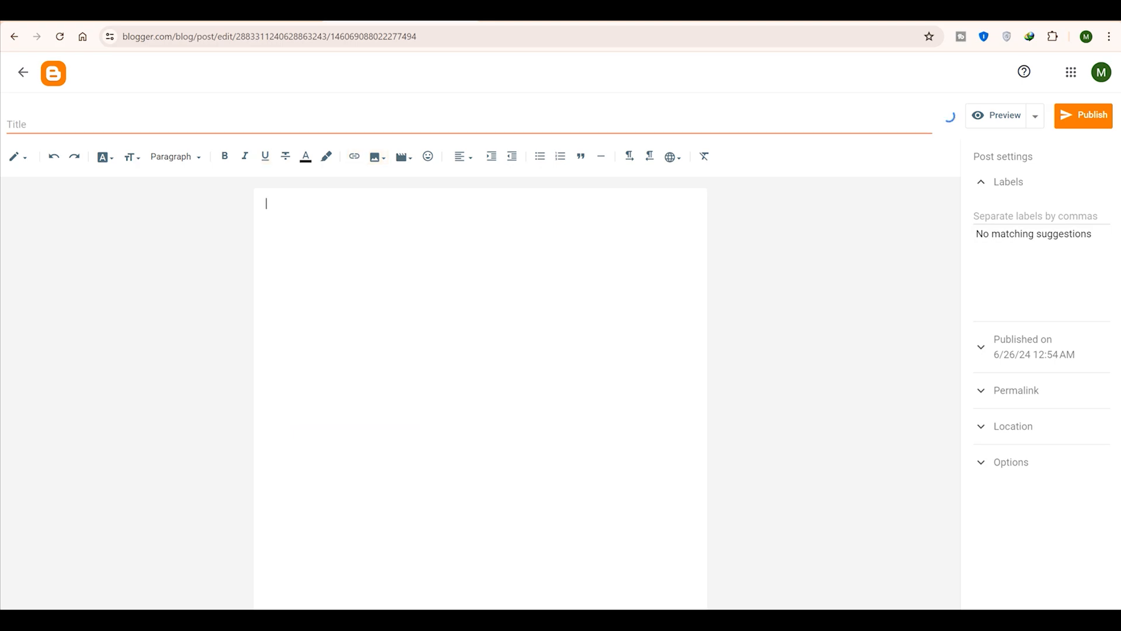
# Open the published BEAUTIFUL PLACE3 post in HTML view and copy its entire source code
pyautogui.click(23, 72)
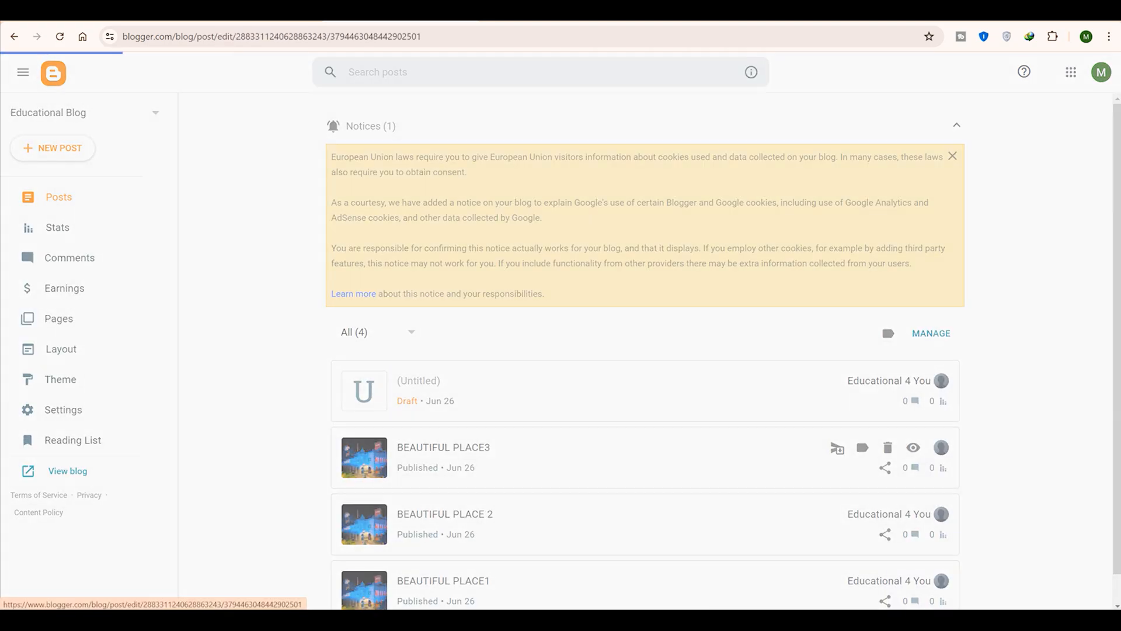
pyautogui.click(443, 447)
pyautogui.click(17, 156)
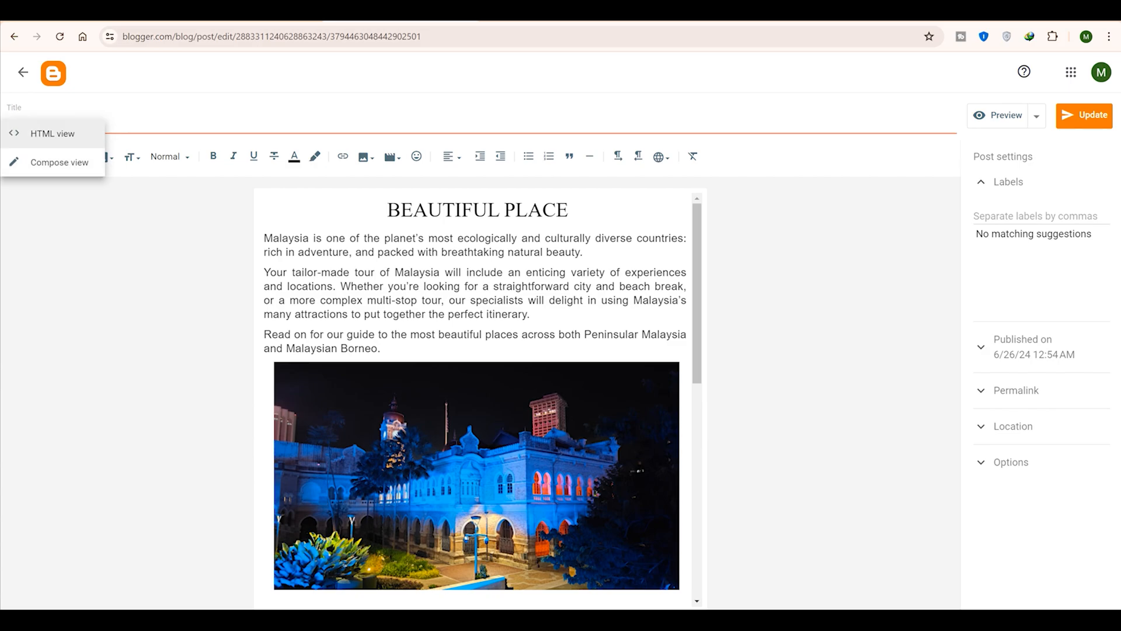
pyautogui.click(41, 130)
pyautogui.moveTo(476, 473); pyautogui.dragTo(28, 178)
pyautogui.rightClick(80, 215)
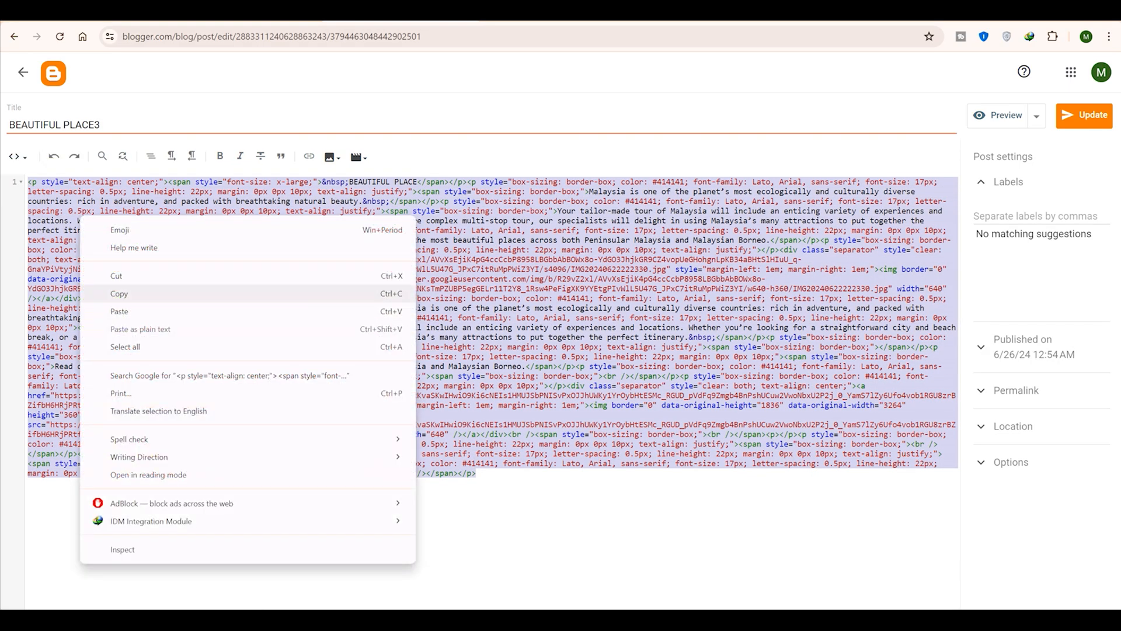
pyautogui.click(119, 293)
# Replace the untitled draft's HTML with the source copied from the BEAUTIFUL PLACE3 post
pyautogui.click(23, 71)
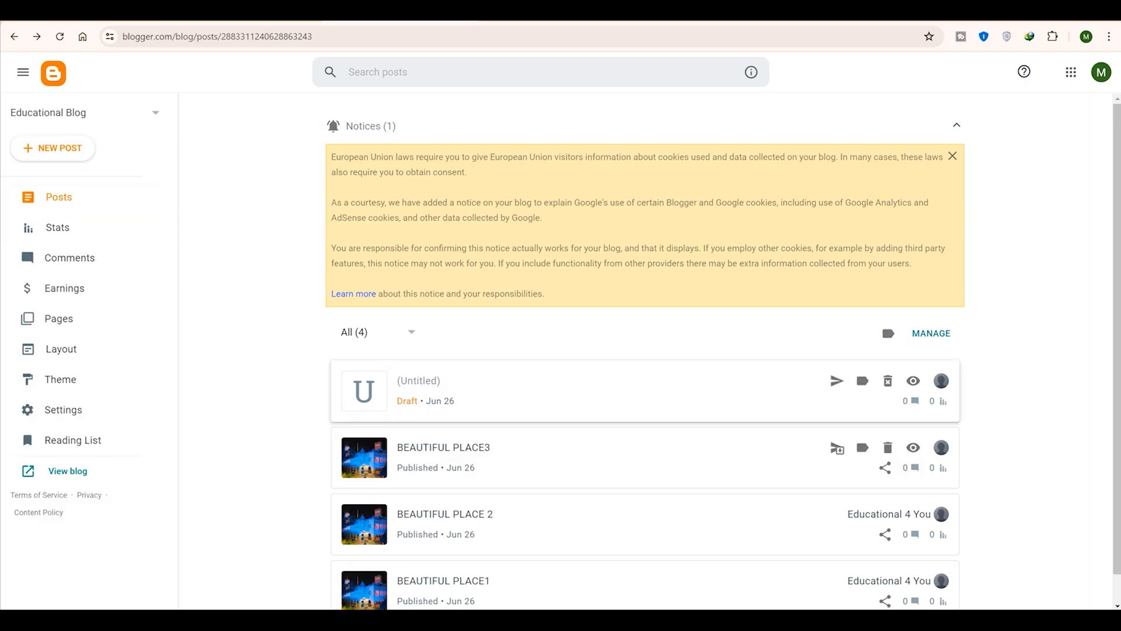
pyautogui.click(419, 385)
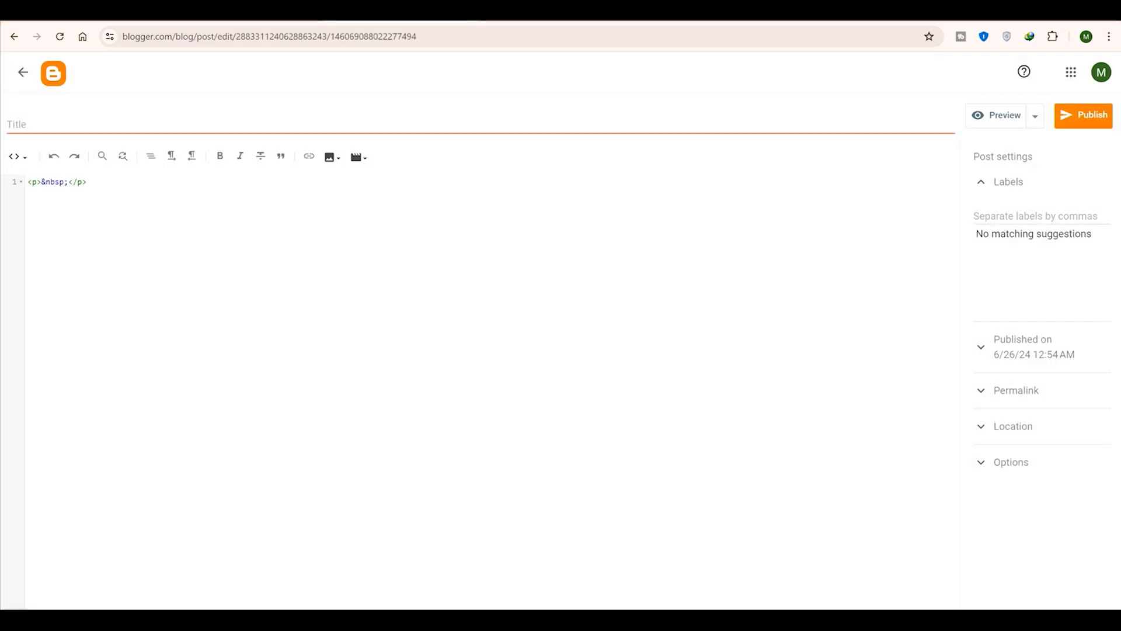
pyautogui.hotkey('ctrl', 'a')
pyautogui.press('BackSpace')
pyautogui.hotkey('ctrl', 'v')
# Title the draft BEAUTIFUL PLACE4 using the heading copied from the live post, and publish it
pyautogui.click(68, 124)
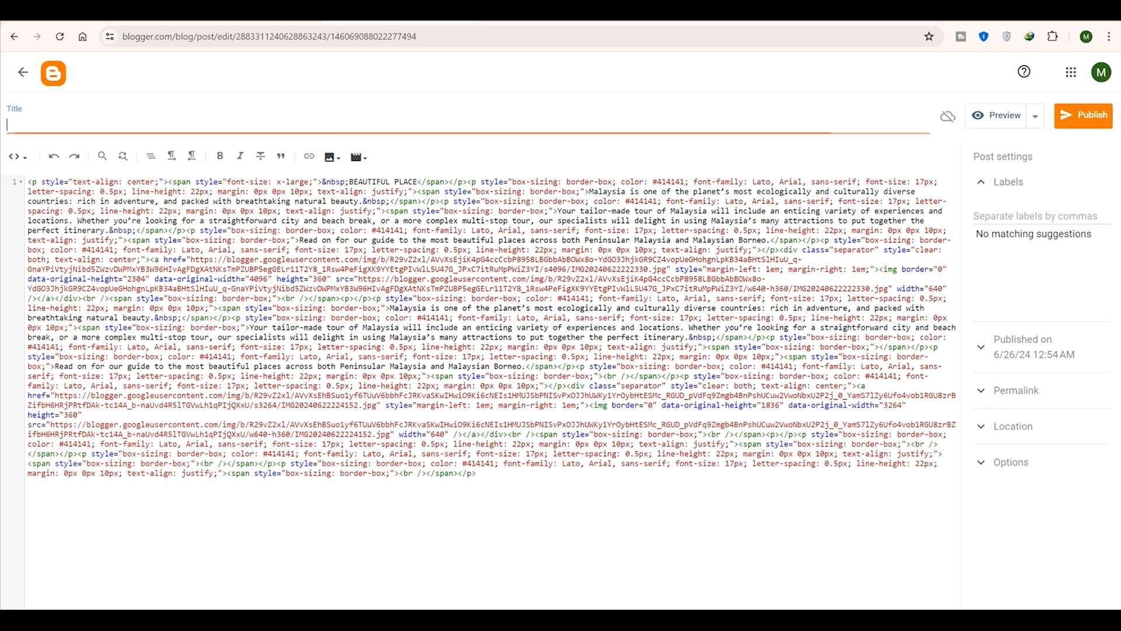
pyautogui.click(403, 12)
pyautogui.rightClick(520, 209)
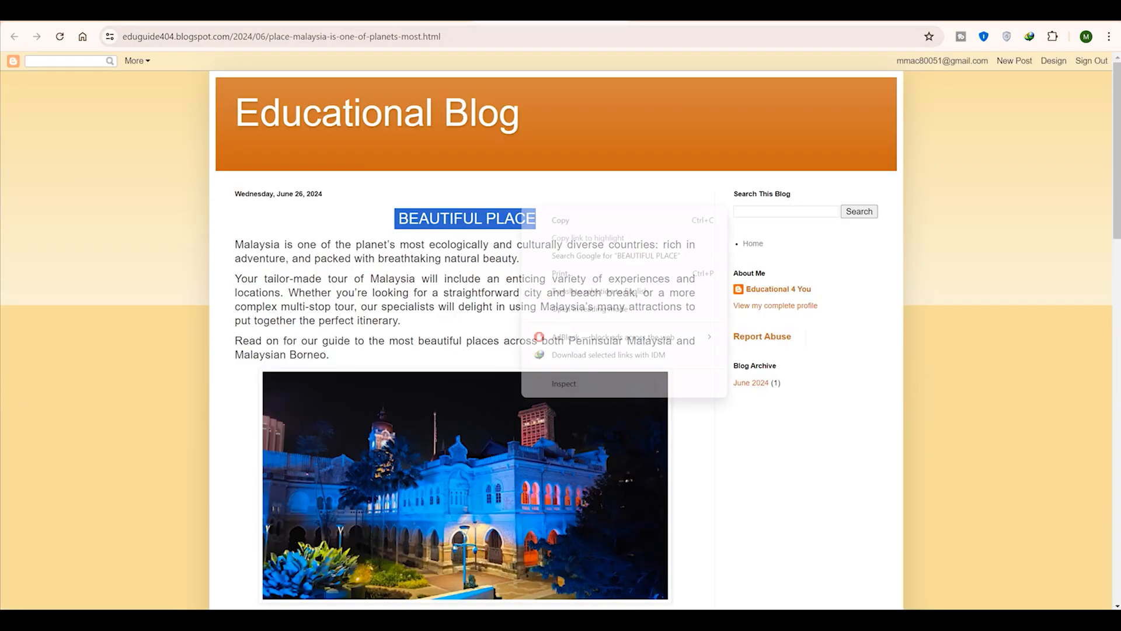
pyautogui.click(548, 219)
pyautogui.click(402, 11)
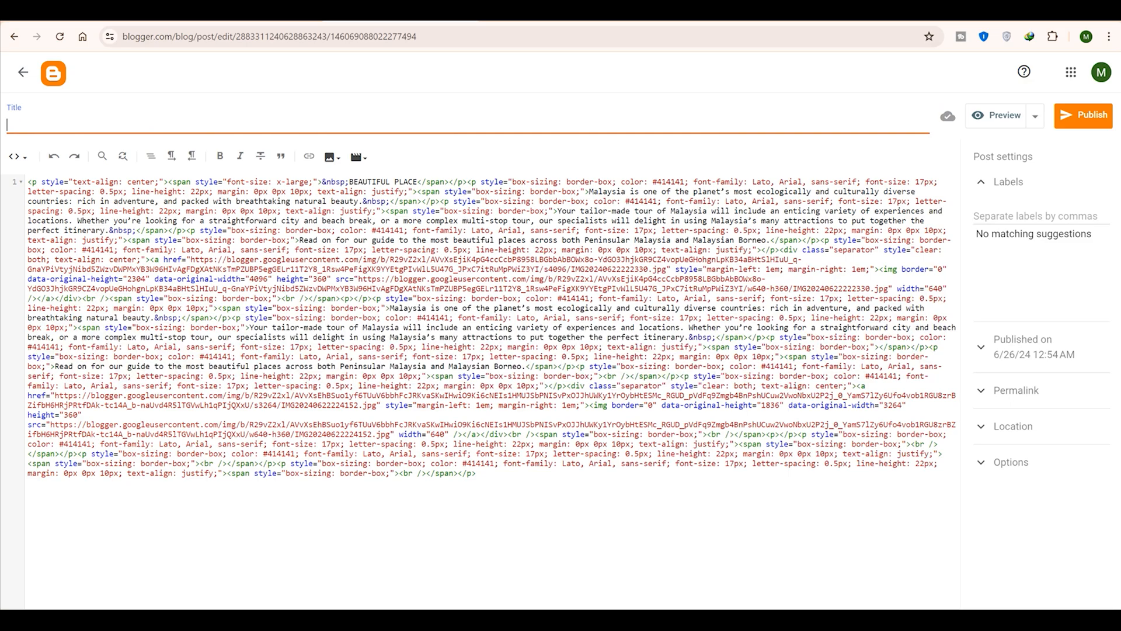
pyautogui.rightClick(132, 126)
pyautogui.click(175, 245)
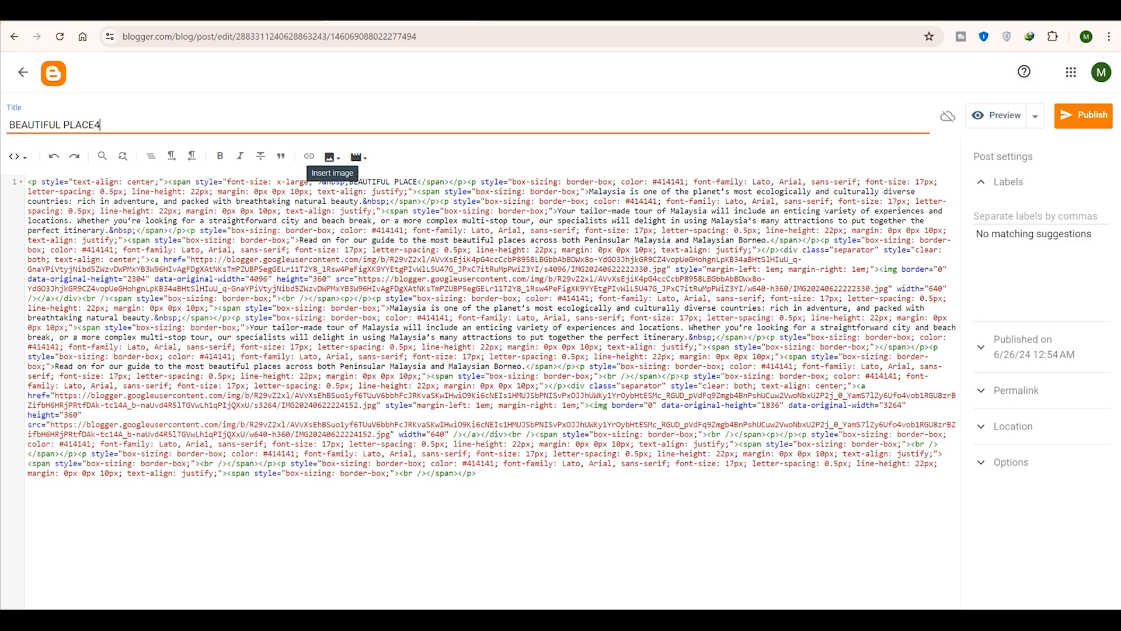
pyautogui.click(1083, 115)
pyautogui.click(611, 362)
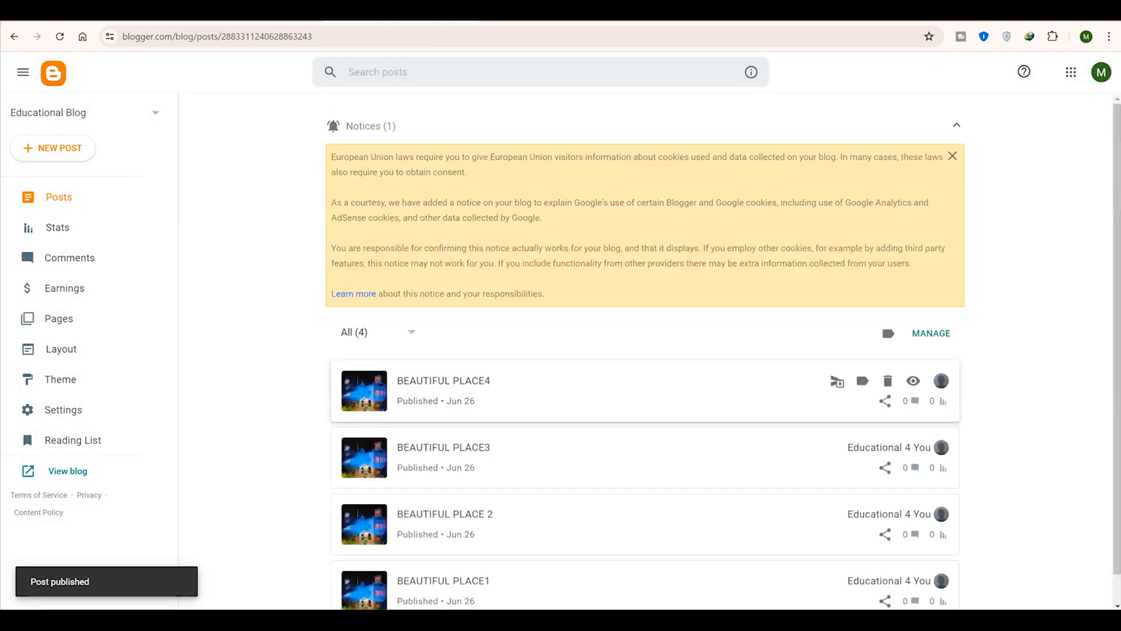
# Create another blank post and set its editor to compose view
pyautogui.scroll(-2, 645, 397)
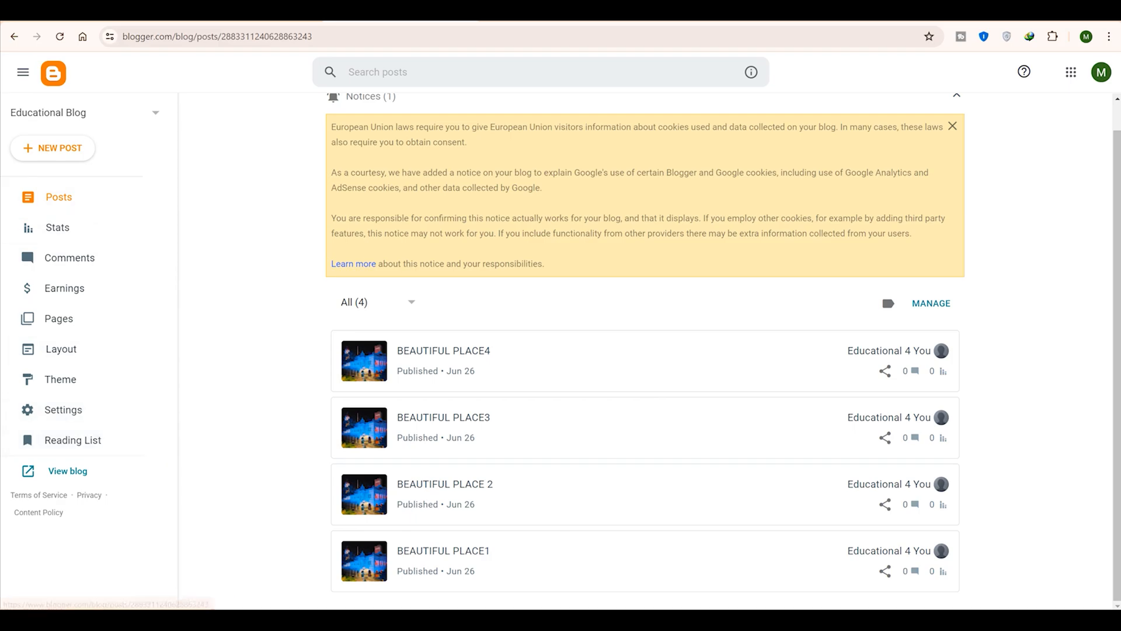
pyautogui.click(53, 148)
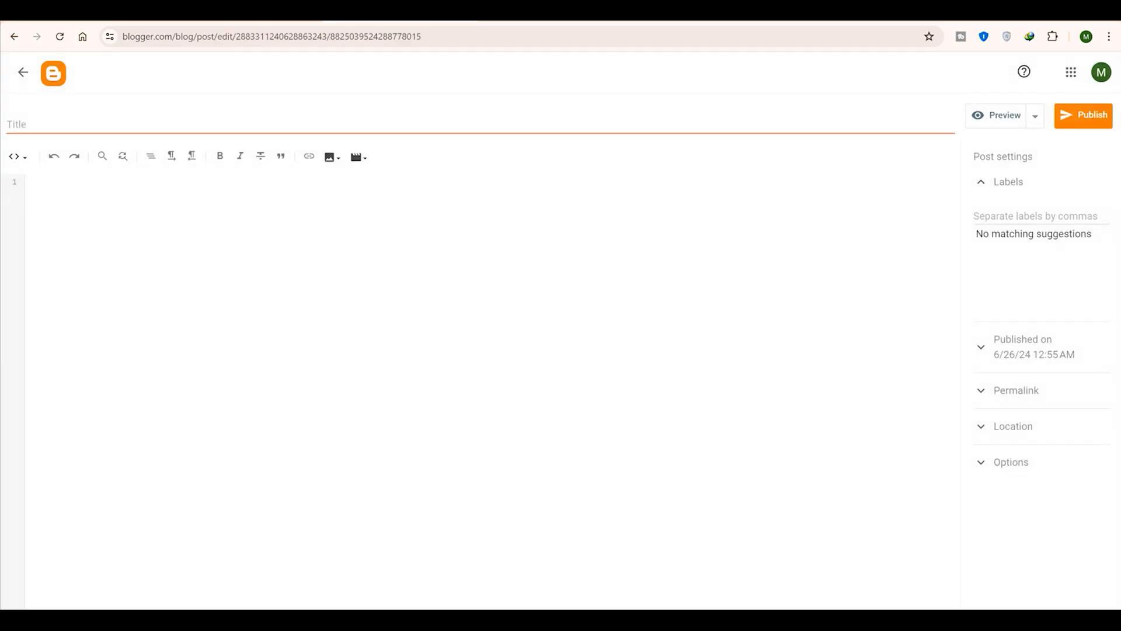
pyautogui.click(17, 156)
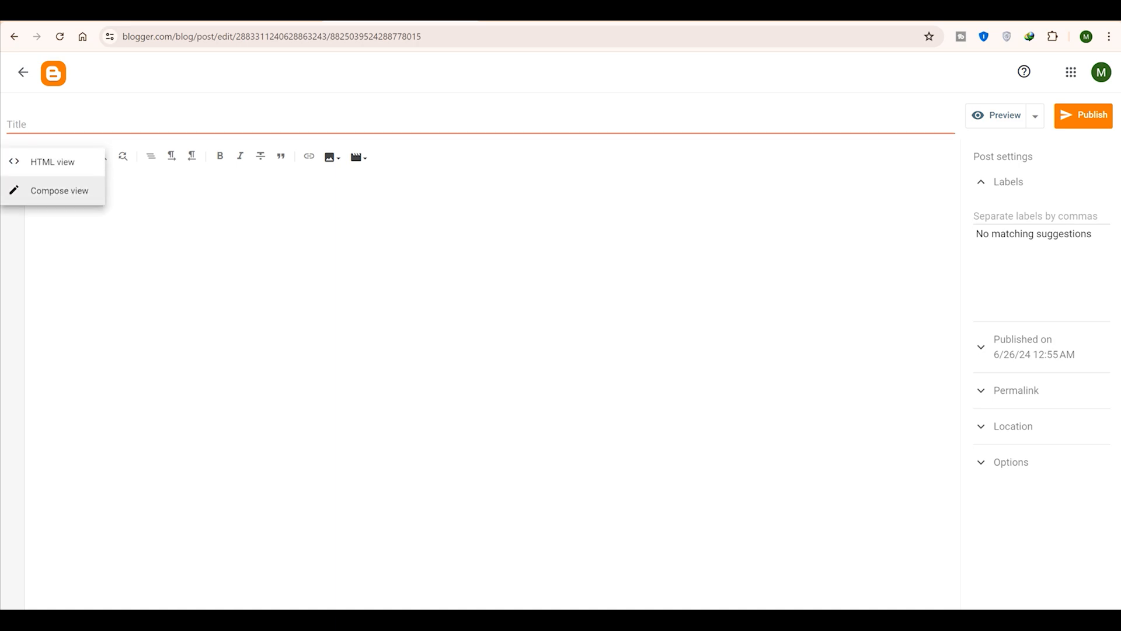
pyautogui.click(58, 190)
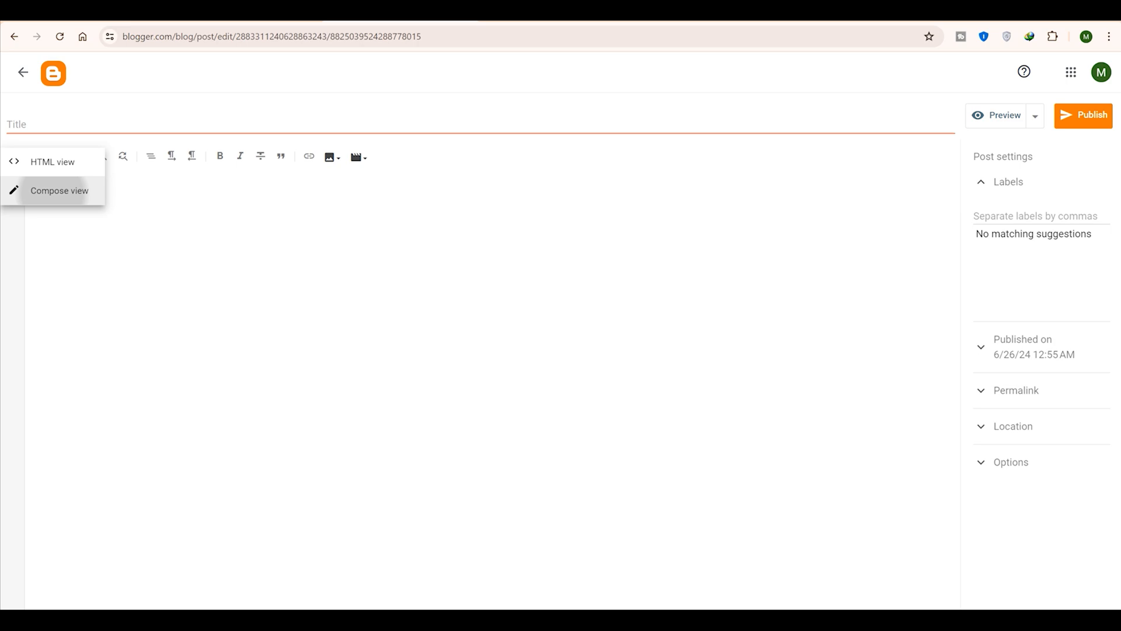
pyautogui.click(266, 203)
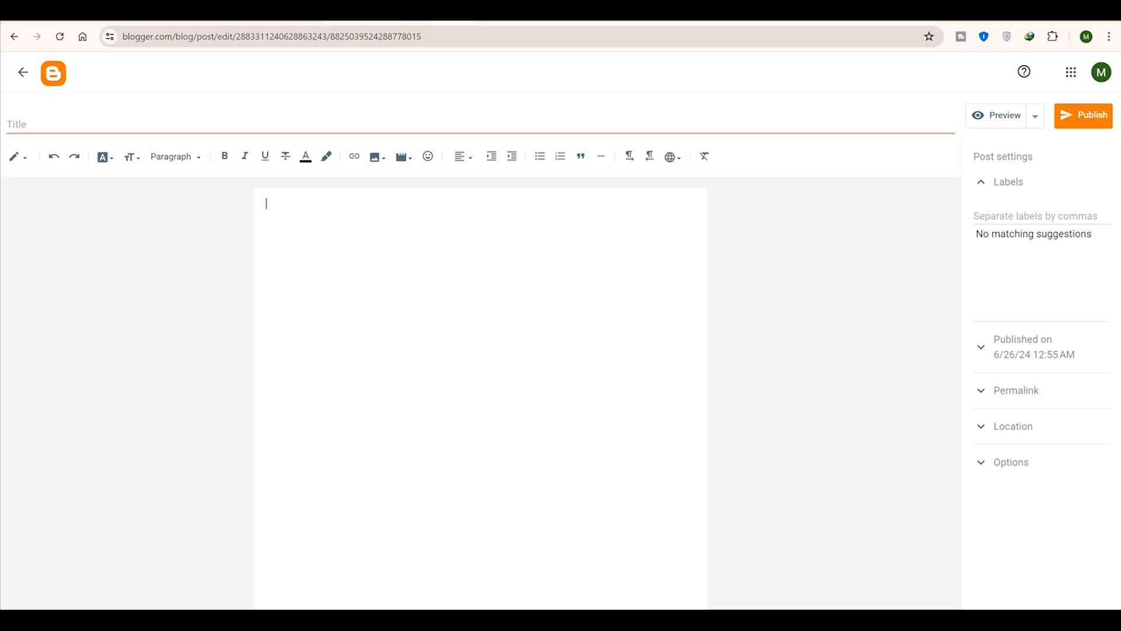
# Copy the Penang heading and paragraph from the Malaysia travel article and paste them into the new post's body
pyautogui.click(99, 14)
pyautogui.scroll(-10, 556, 356)
pyautogui.scroll(1, 556, 356)
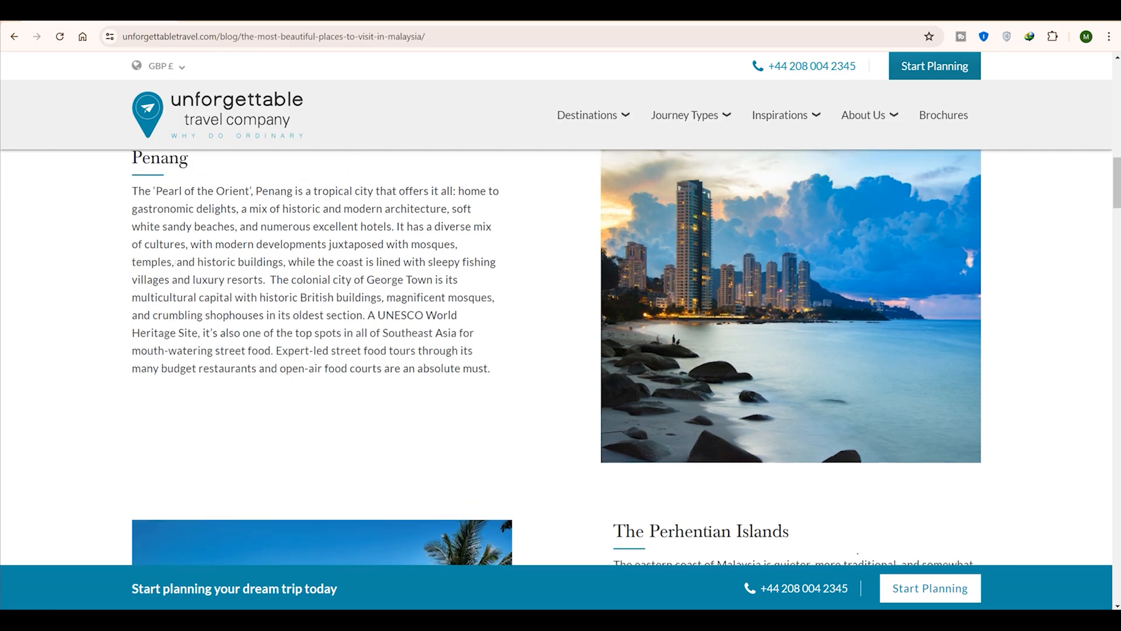
pyautogui.moveTo(132, 196); pyautogui.dragTo(492, 406)
pyautogui.rightClick(375, 323)
pyautogui.click(409, 338)
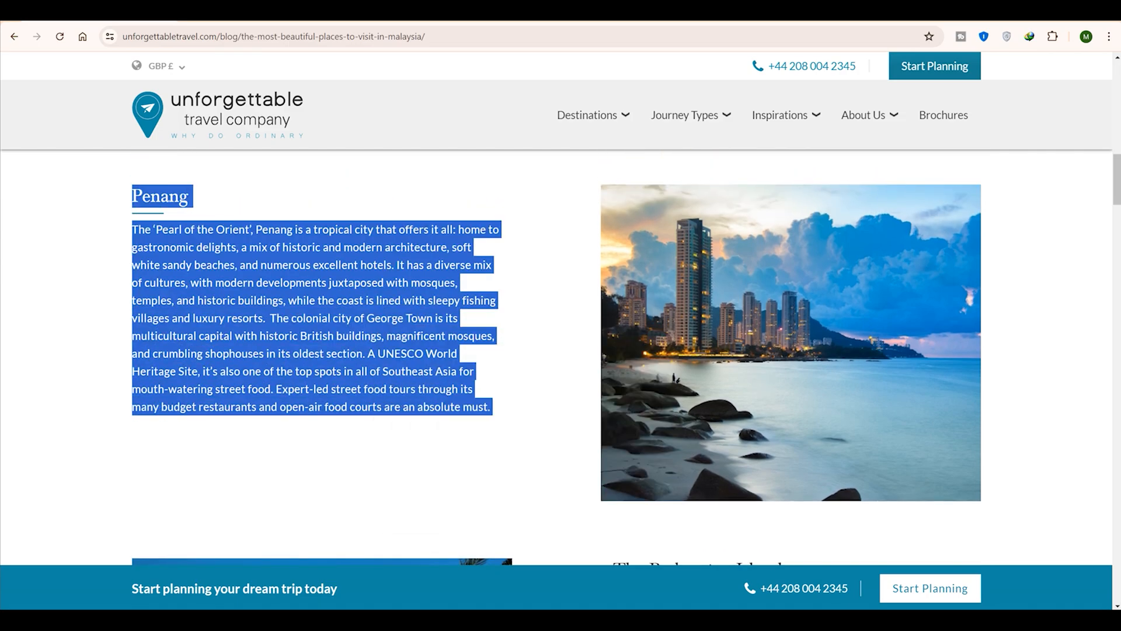
pyautogui.click(403, 15)
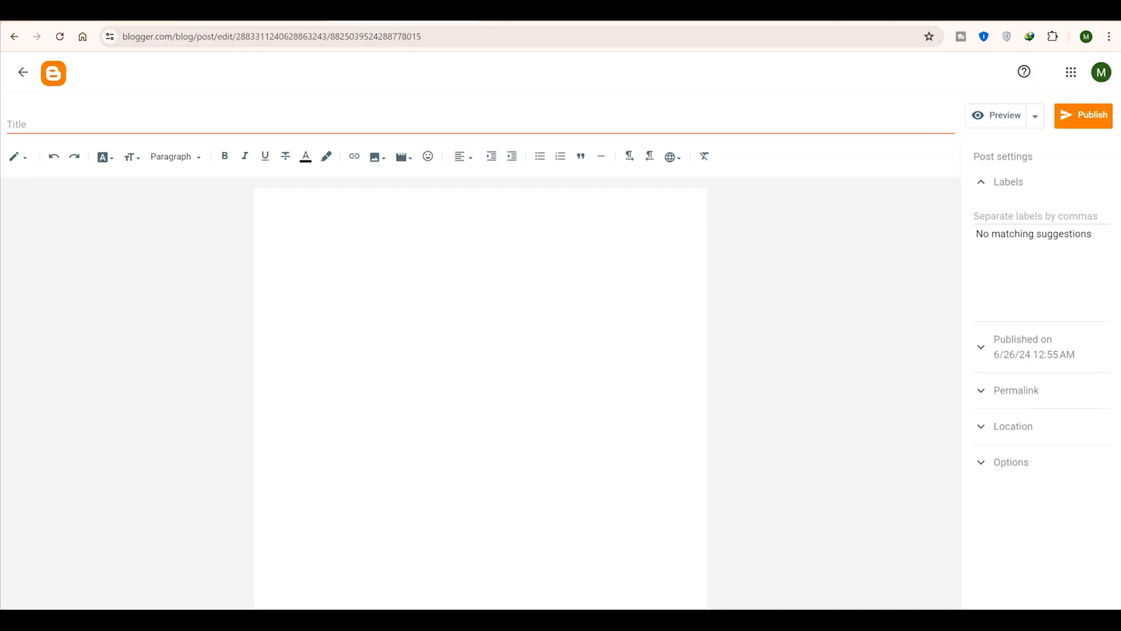
pyautogui.rightClick(379, 219)
pyautogui.click(413, 353)
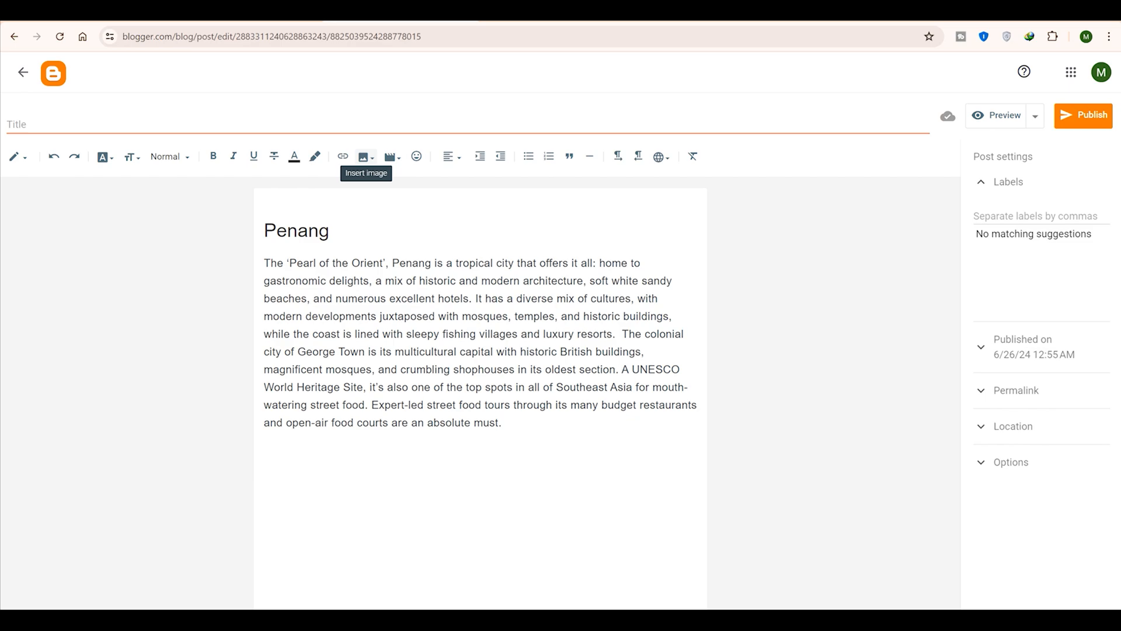
# Upload IMG20240622224515.jpg from the computer's Camera folder and insert it below the Penang paragraph
pyautogui.click(366, 157)
pyautogui.click(410, 270)
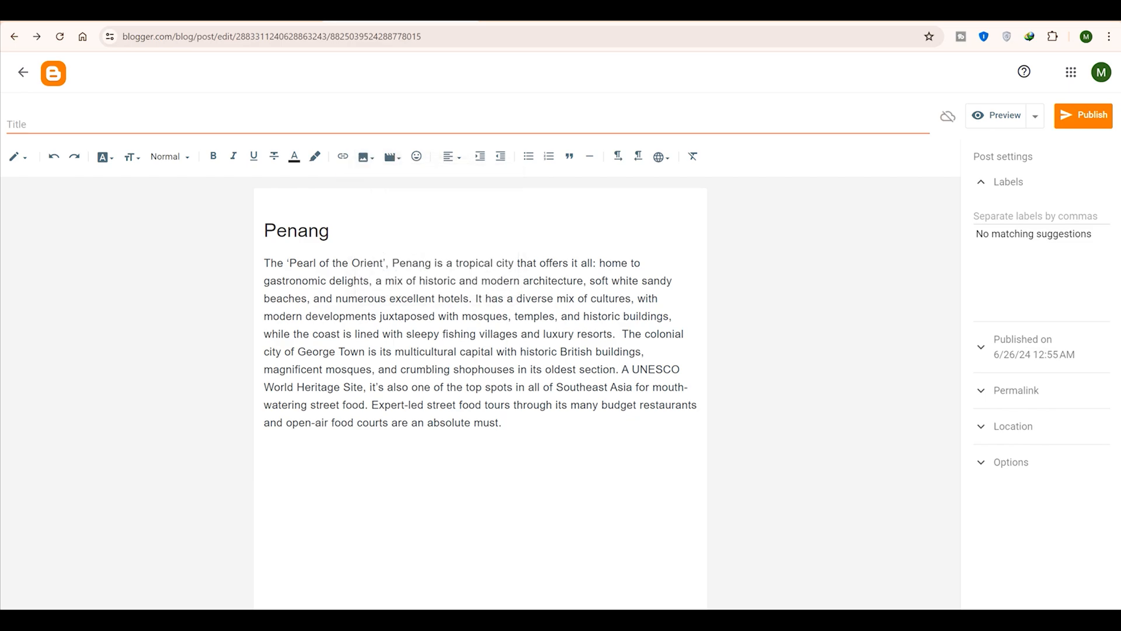
pyautogui.click(366, 156)
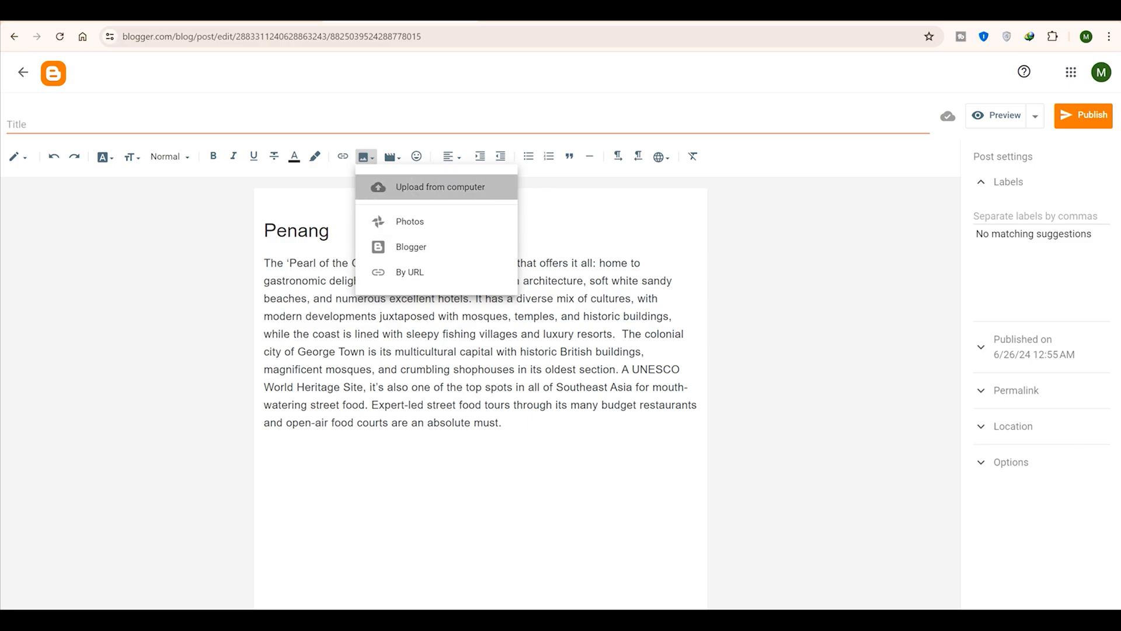
pyautogui.click(441, 187)
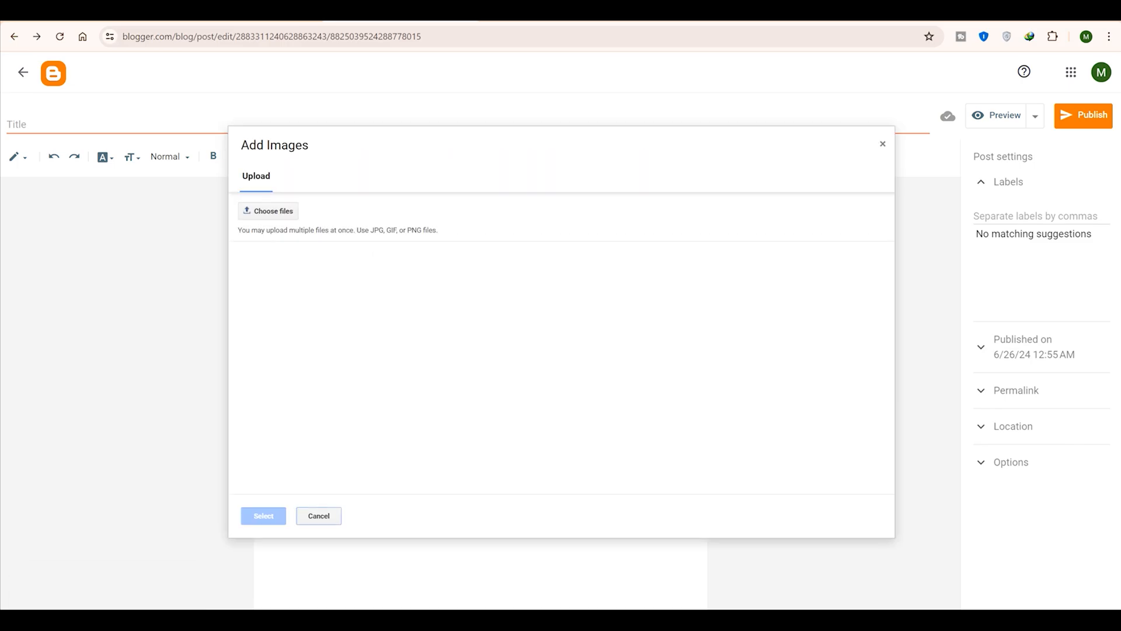
pyautogui.click(268, 211)
pyautogui.scroll(-10, 365, 269)
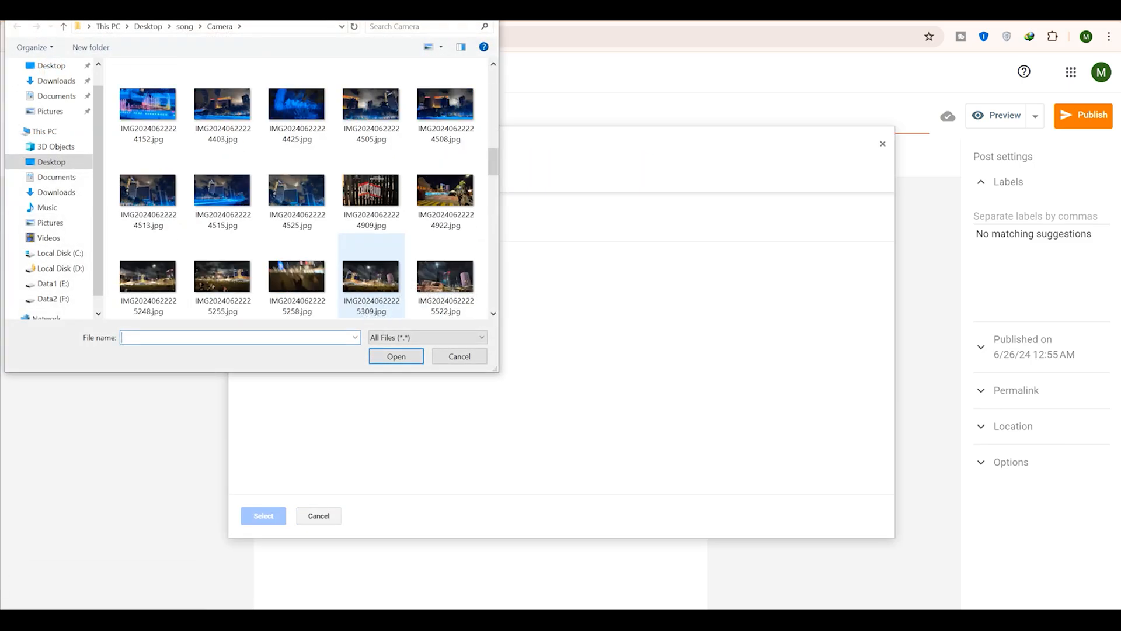
pyautogui.scroll(-5, 372, 275)
pyautogui.scroll(10, 372, 275)
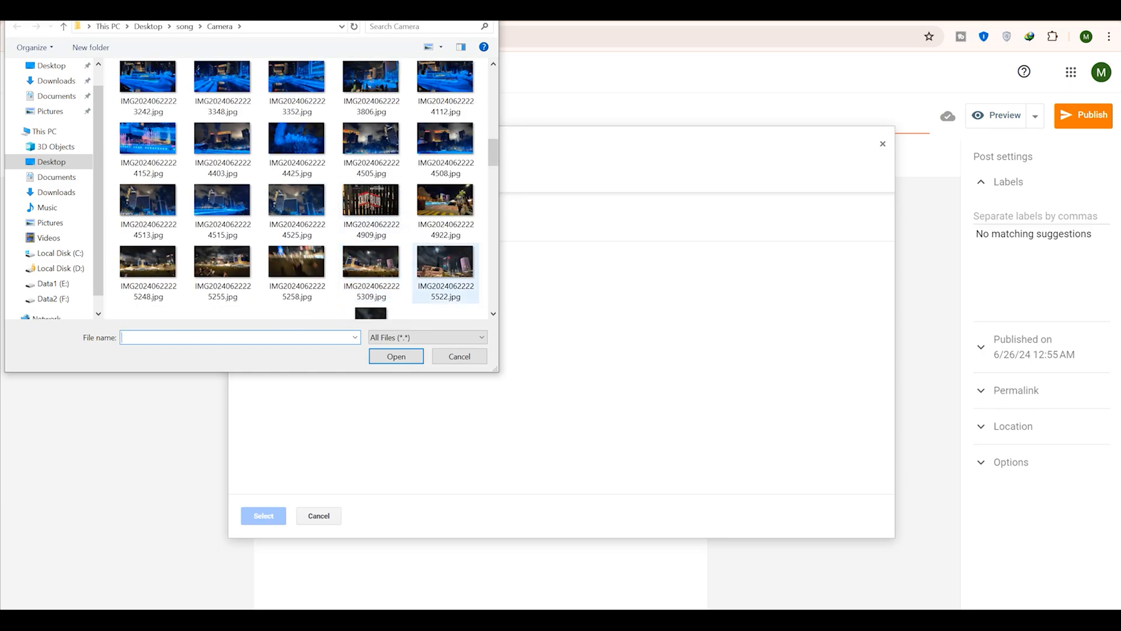
pyautogui.click(223, 210)
pyautogui.click(396, 356)
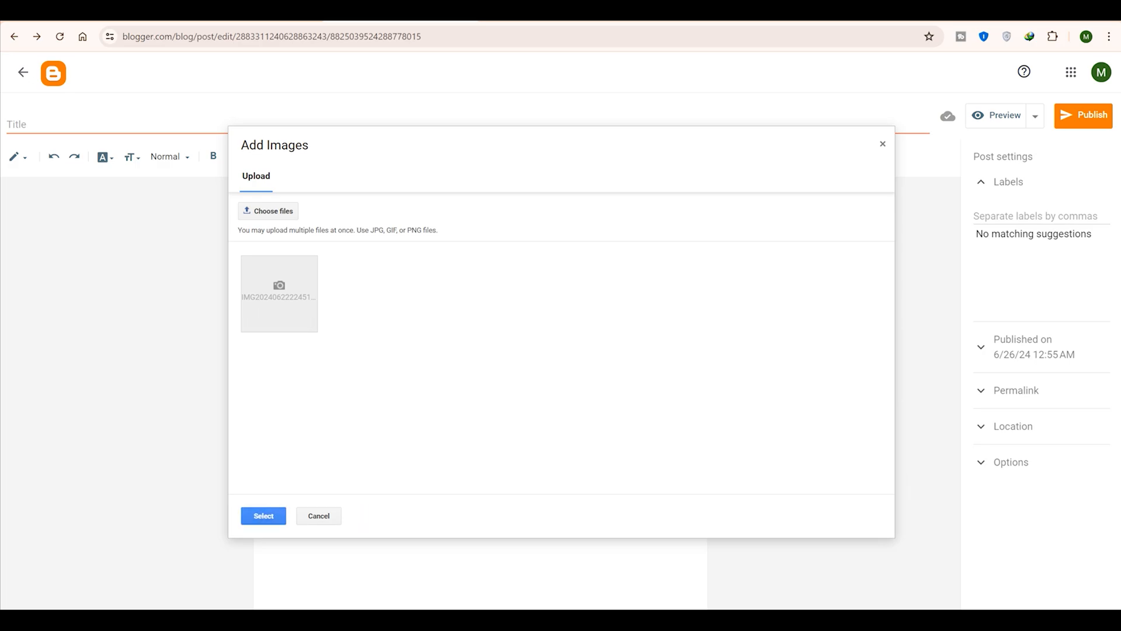
pyautogui.click(263, 515)
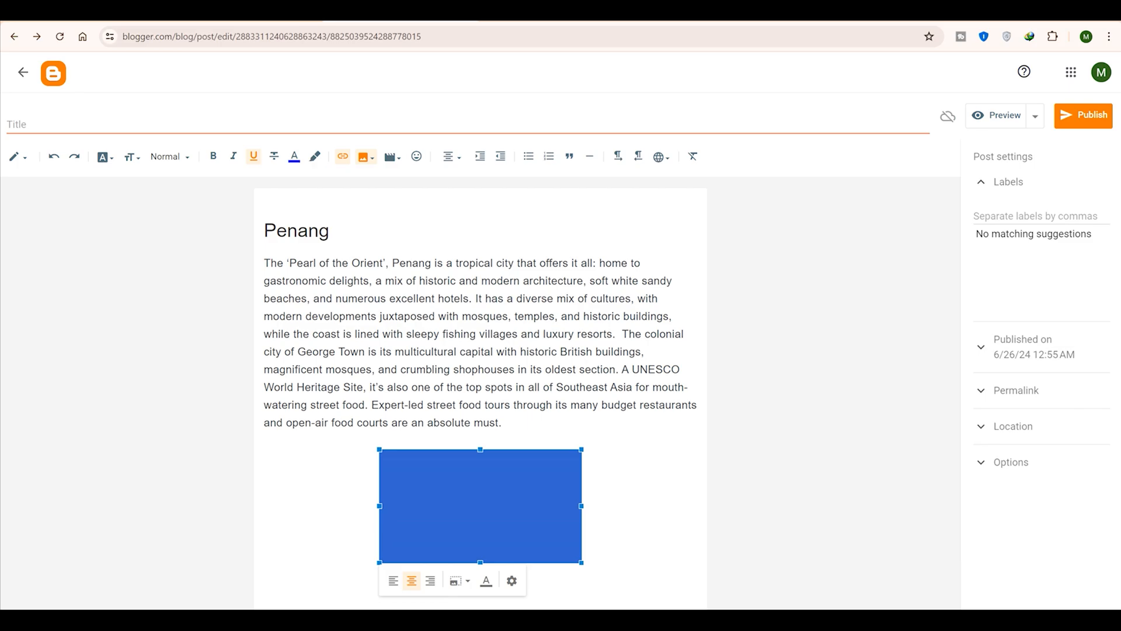
# Set the inserted night skyline image to Extra large and deselect it
pyautogui.click(459, 580)
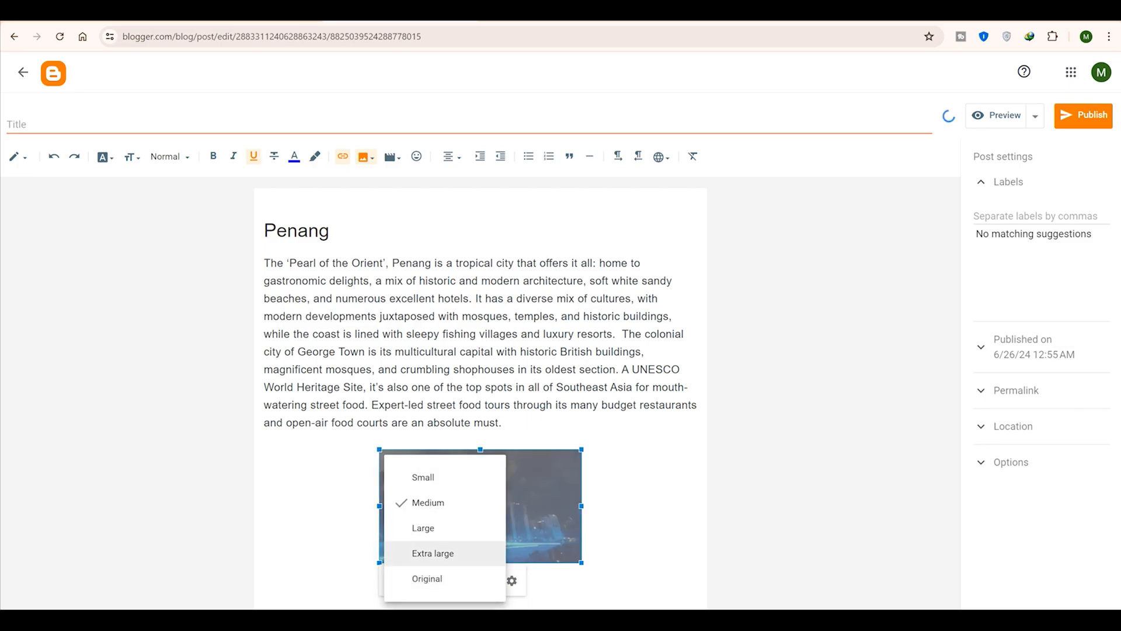
pyautogui.click(420, 551)
pyautogui.click(264, 439)
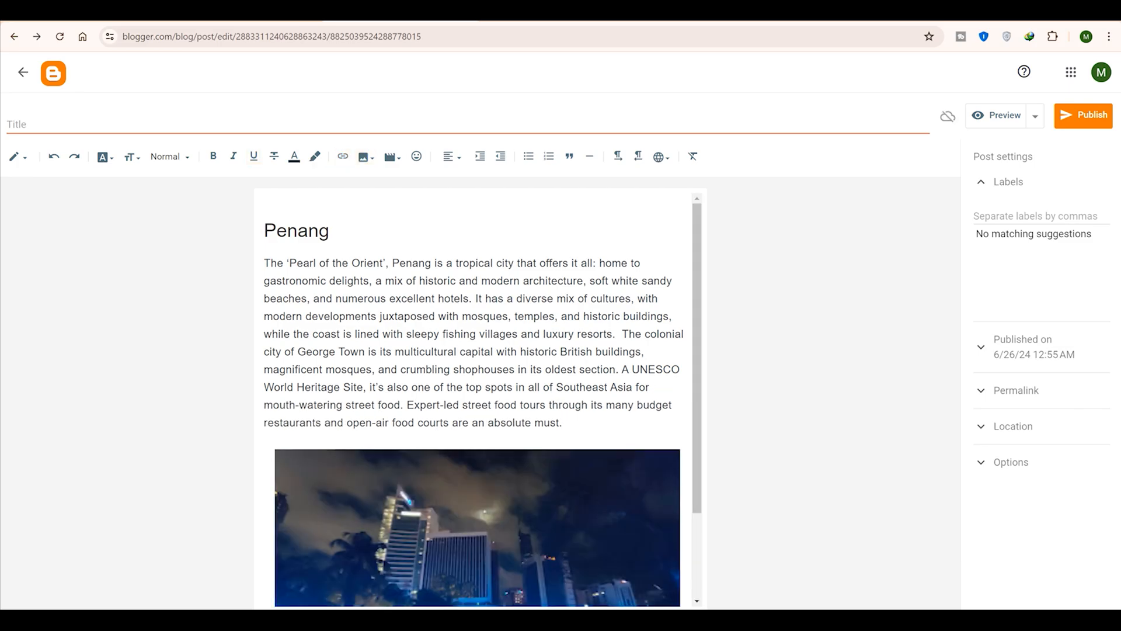
pyautogui.scroll(-2, 478, 397)
pyautogui.scroll(2, 477, 397)
# Title the post Penang using the heading copied from its body, and publish it
pyautogui.doubleClick(297, 230)
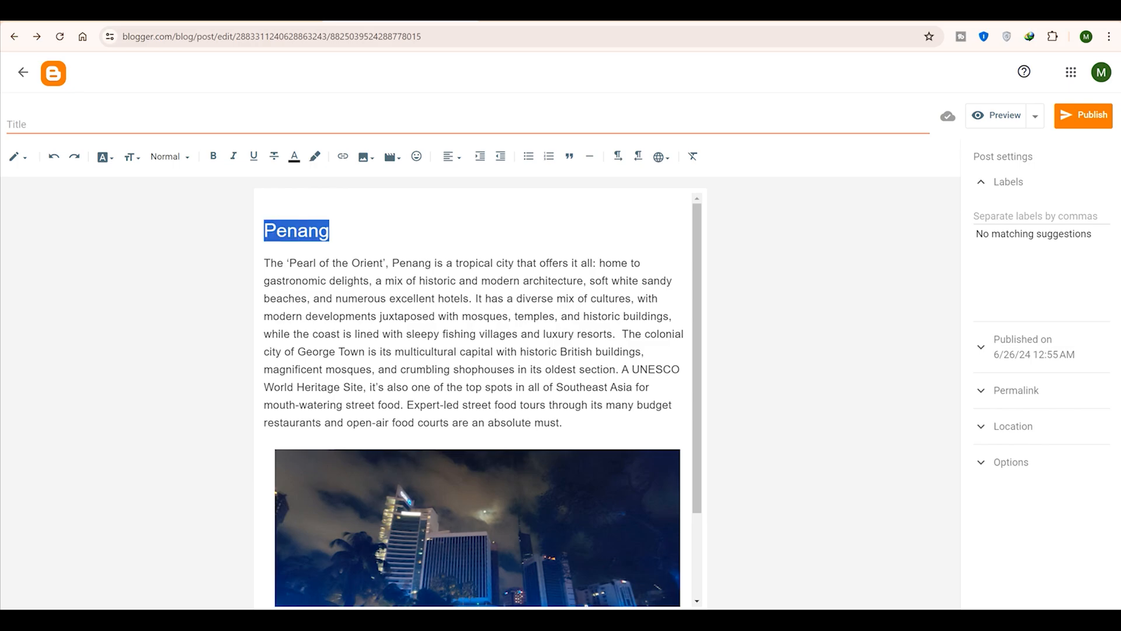
pyautogui.rightClick(293, 232)
pyautogui.click(327, 307)
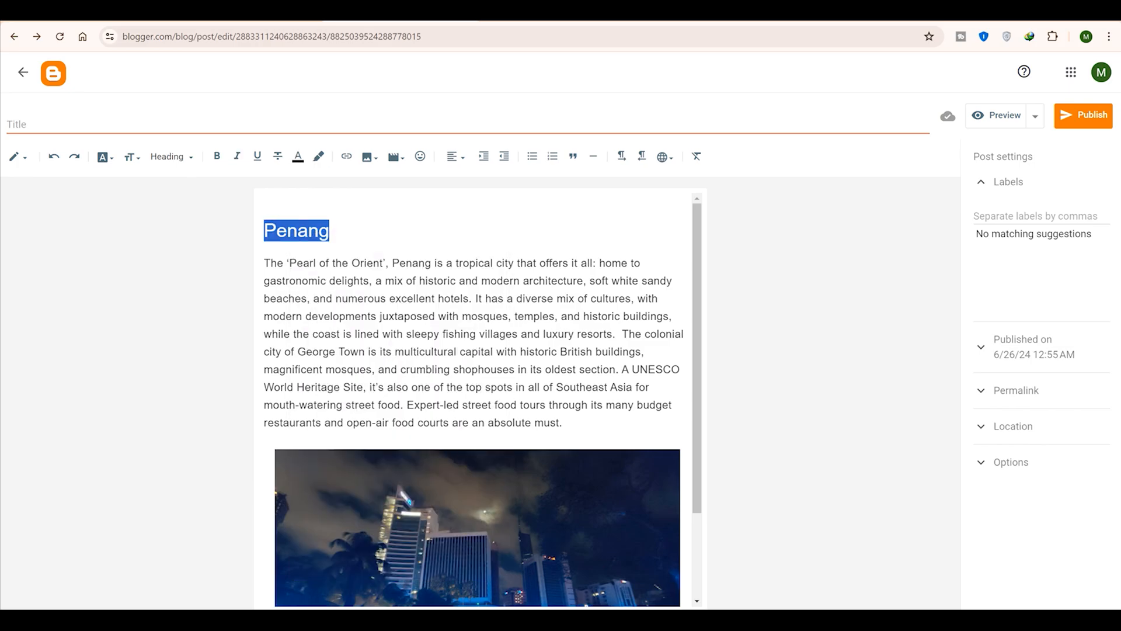
pyautogui.rightClick(107, 124)
pyautogui.click(146, 250)
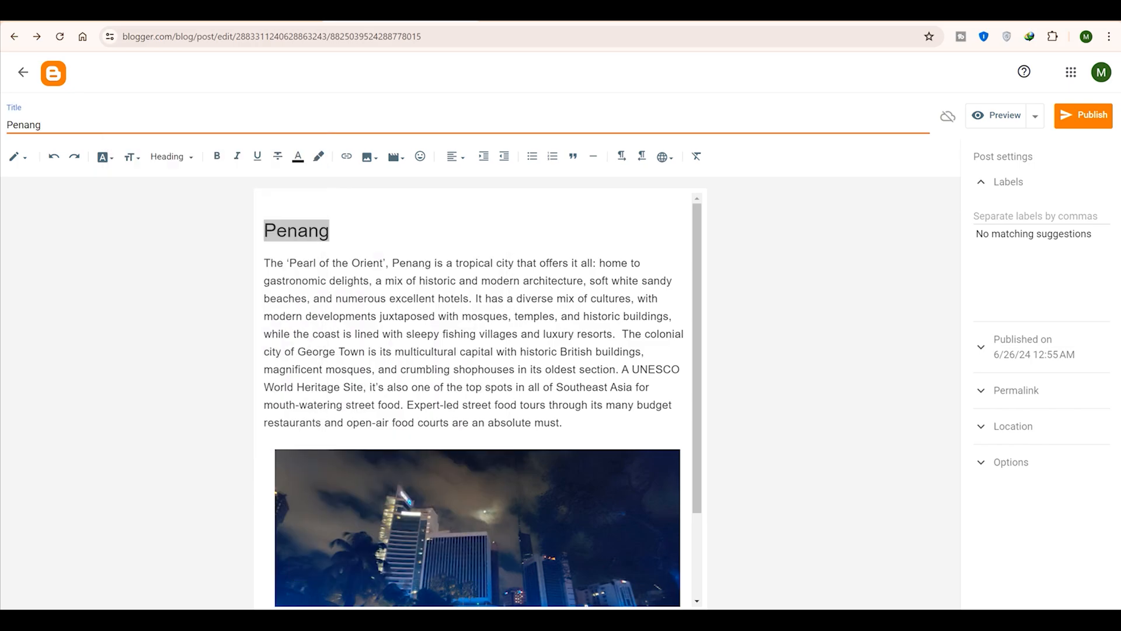
pyautogui.click(1083, 115)
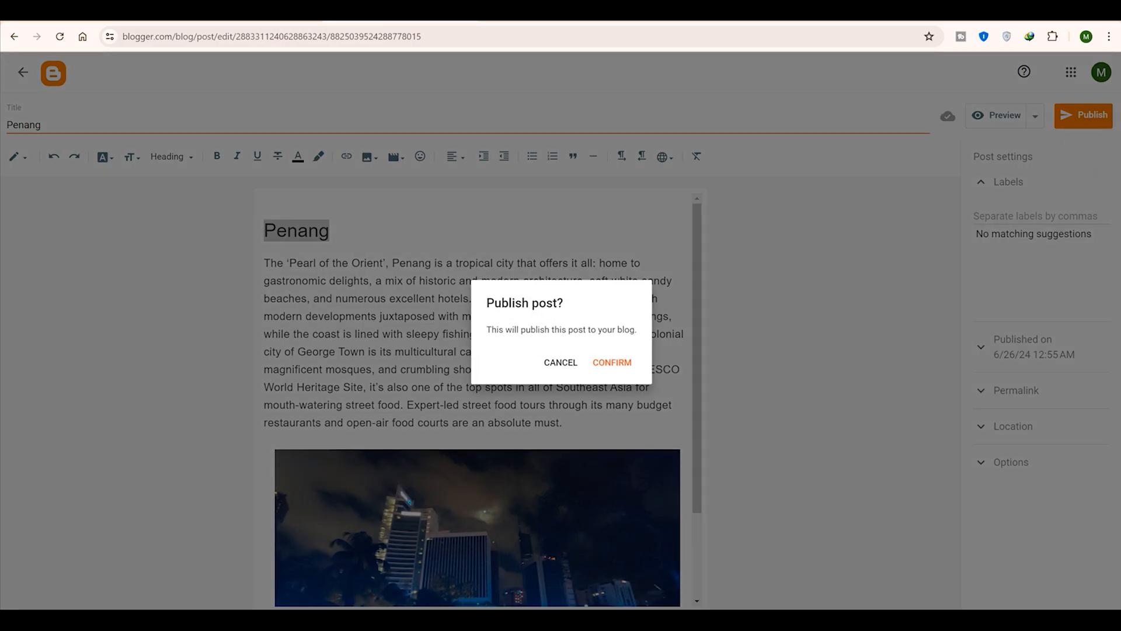
pyautogui.click(612, 363)
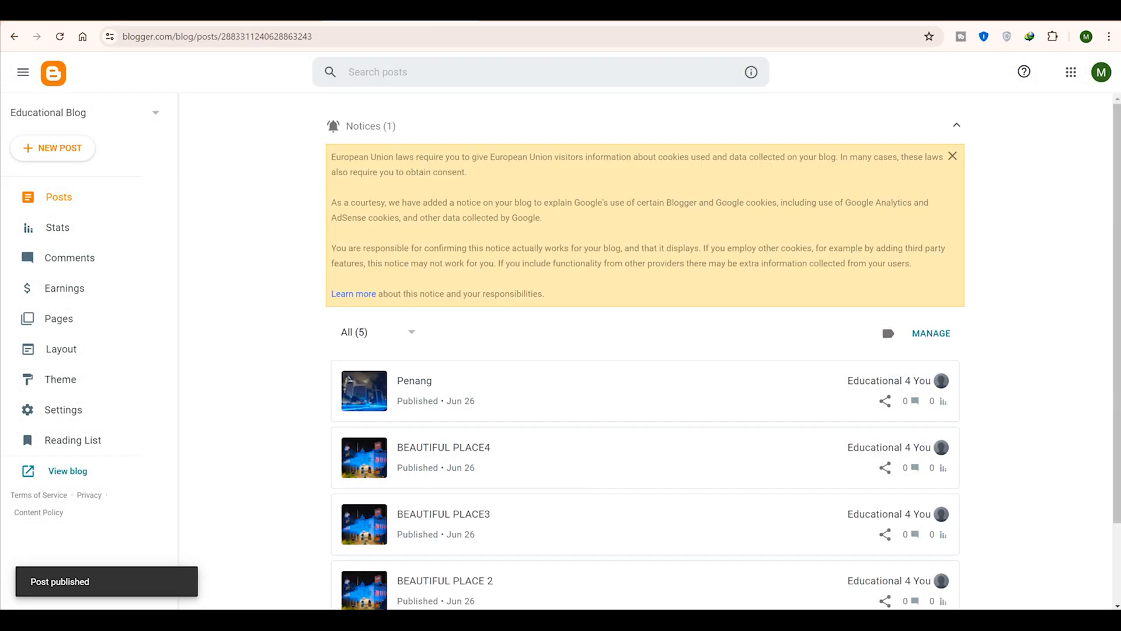
# Open the live blog to view the published posts
pyautogui.scroll(-2, 643, 386)
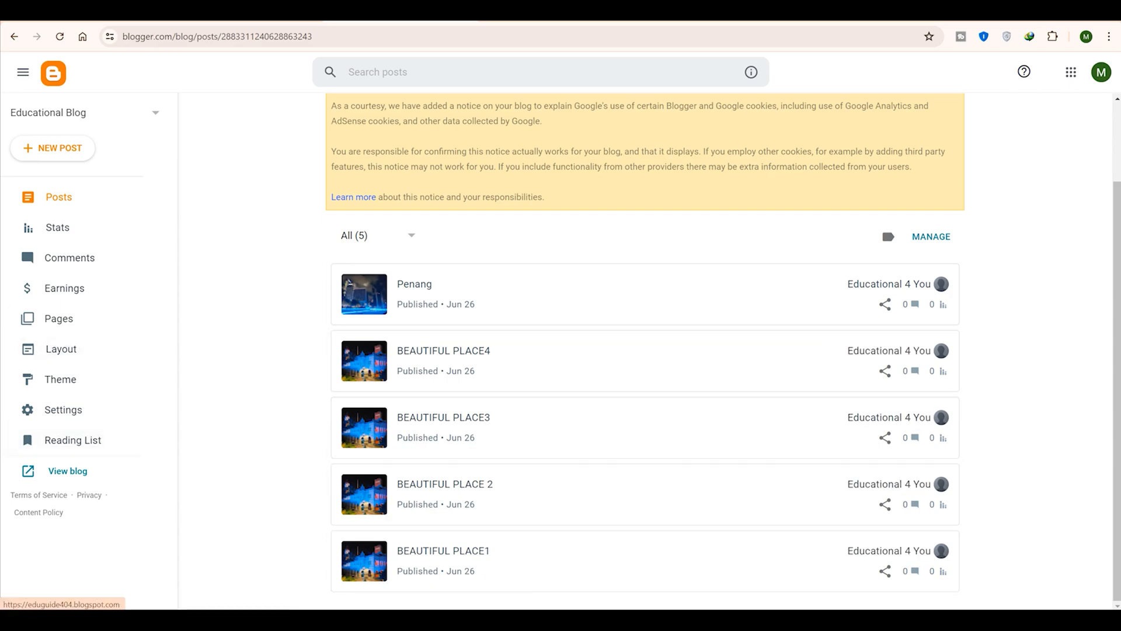
pyautogui.click(68, 470)
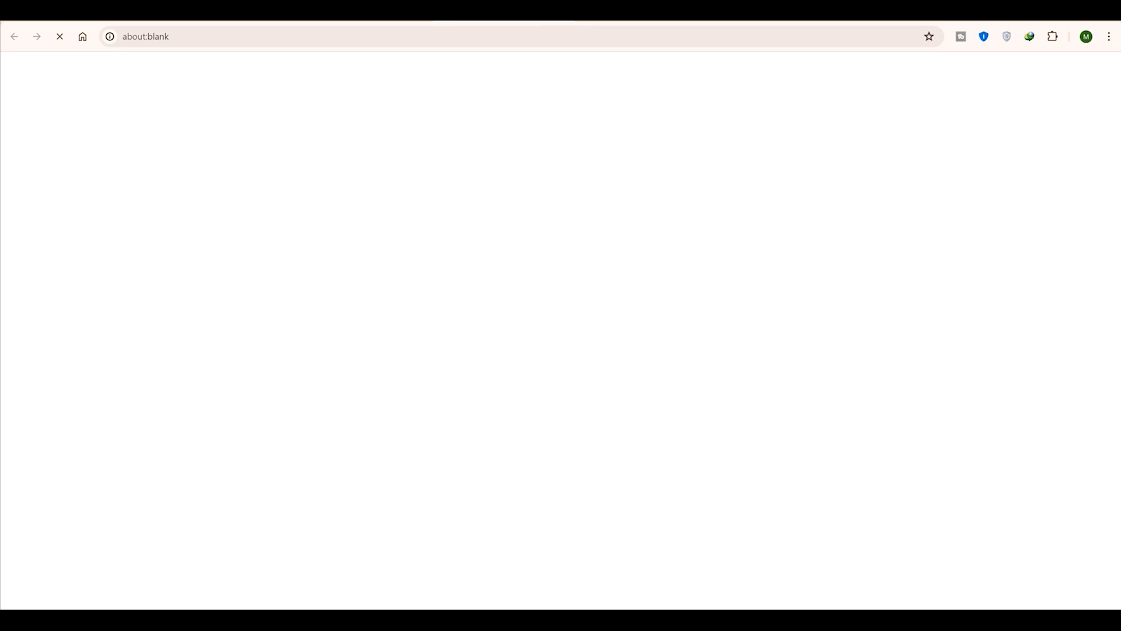